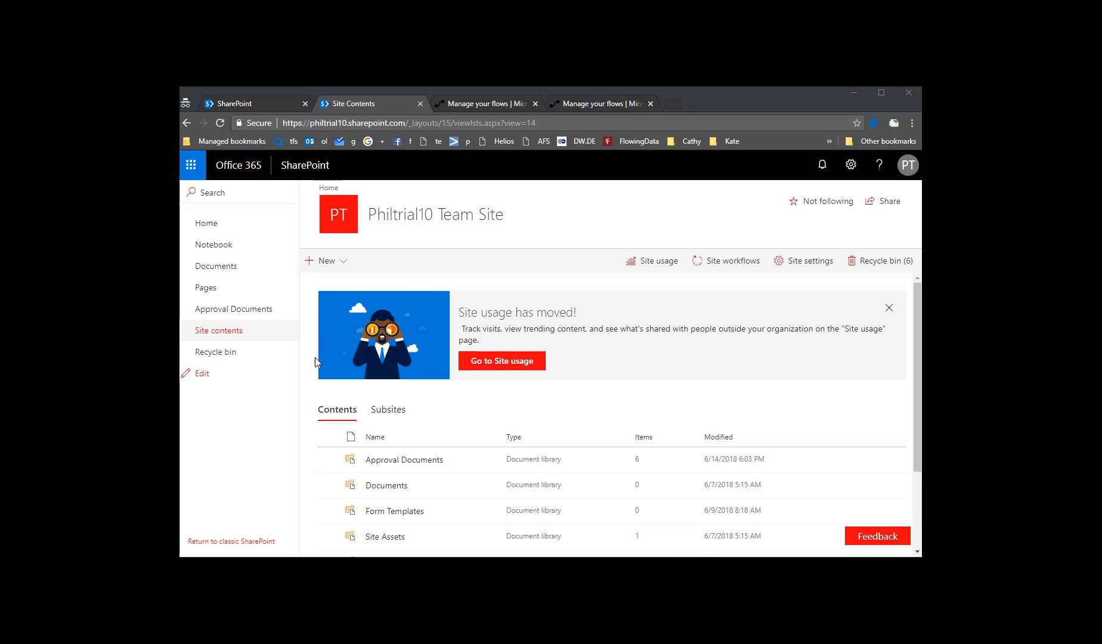
# Step: Create a new document library named 'Watermark Me' on the team site
pyautogui.click(326, 261)
pyautogui.click(344, 327)
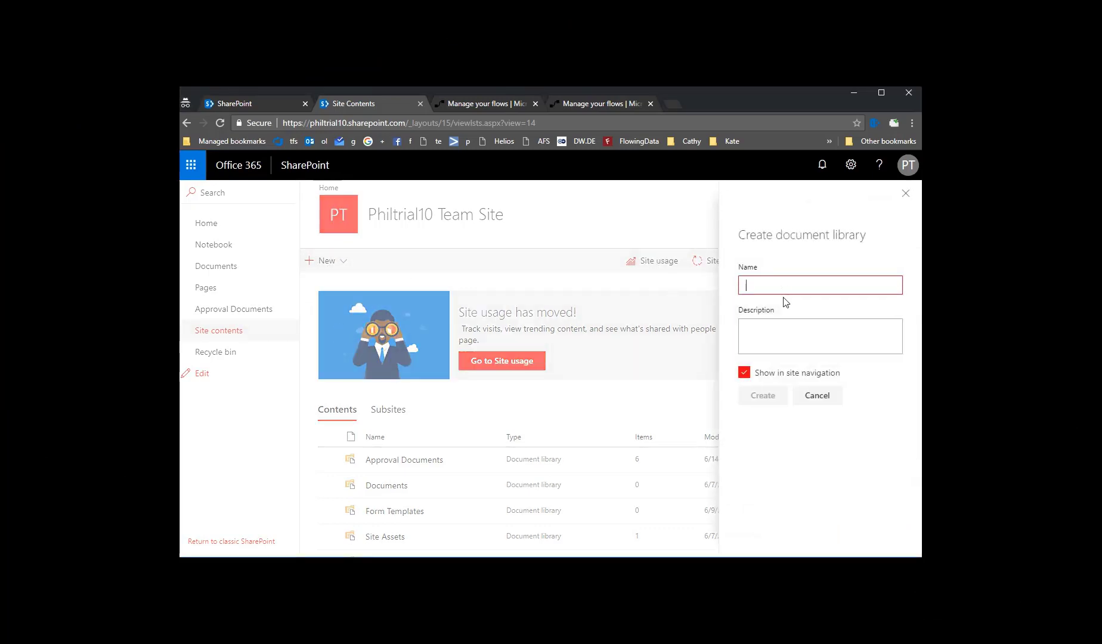
pyautogui.write('Watermark Me')
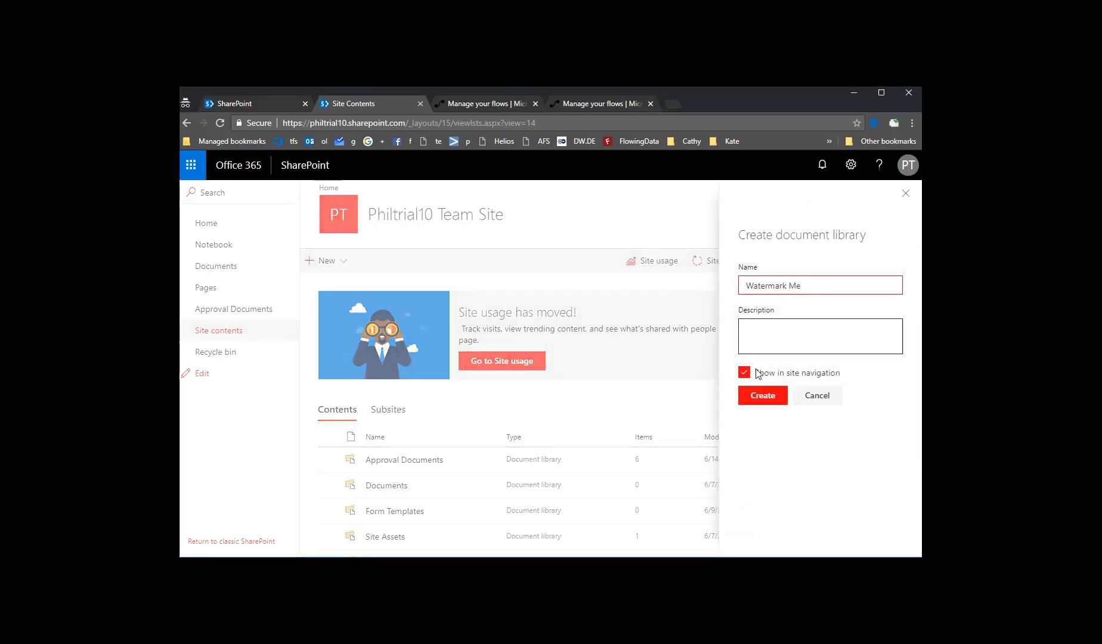
pyautogui.click(753, 396)
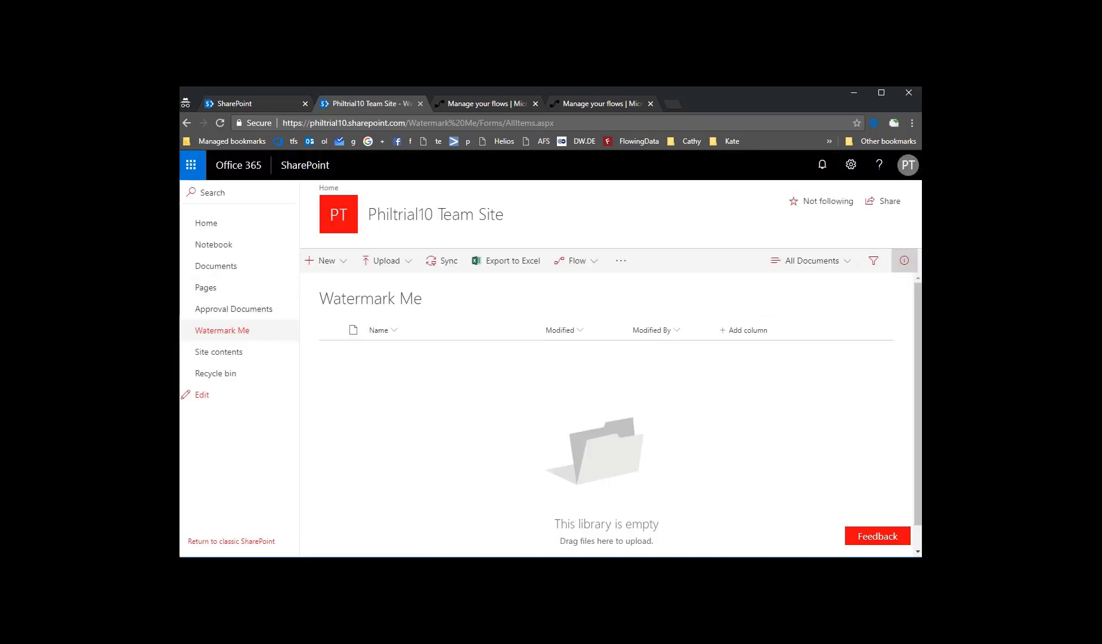
# Step: Preview Test PDF File 1.pdf in Acrobat, then close it and return to the library
pyautogui.moveTo(919, 453); pyautogui.dragTo(638, 449)
pyautogui.hotkey('alt', 'Tab')
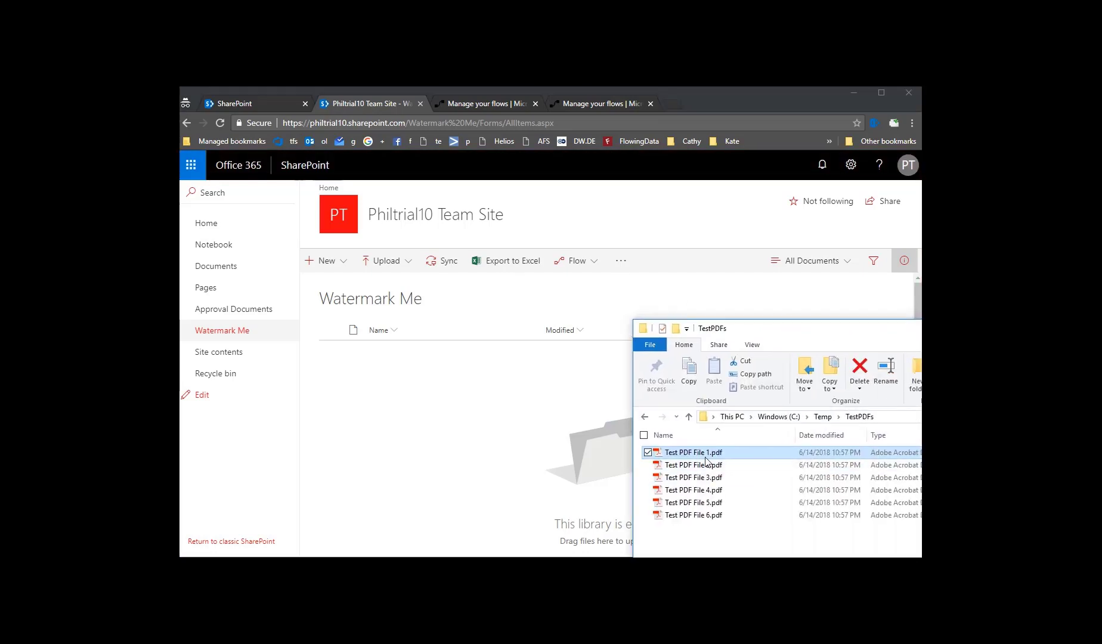
pyautogui.doubleClick(707, 454)
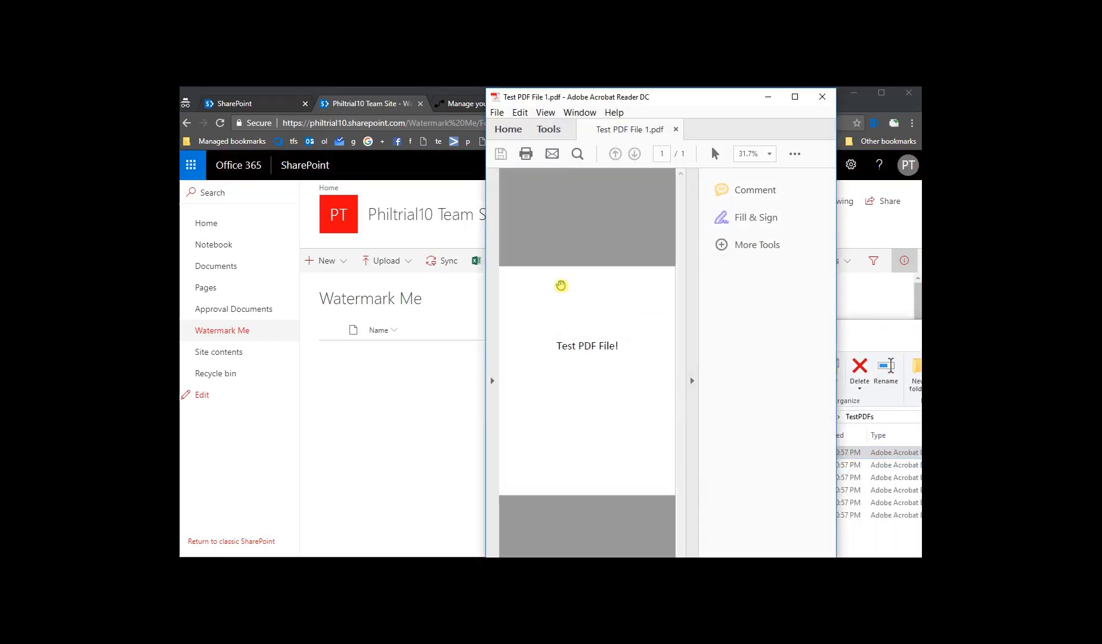
pyautogui.click(827, 101)
pyautogui.hotkey('alt', 'Tab')
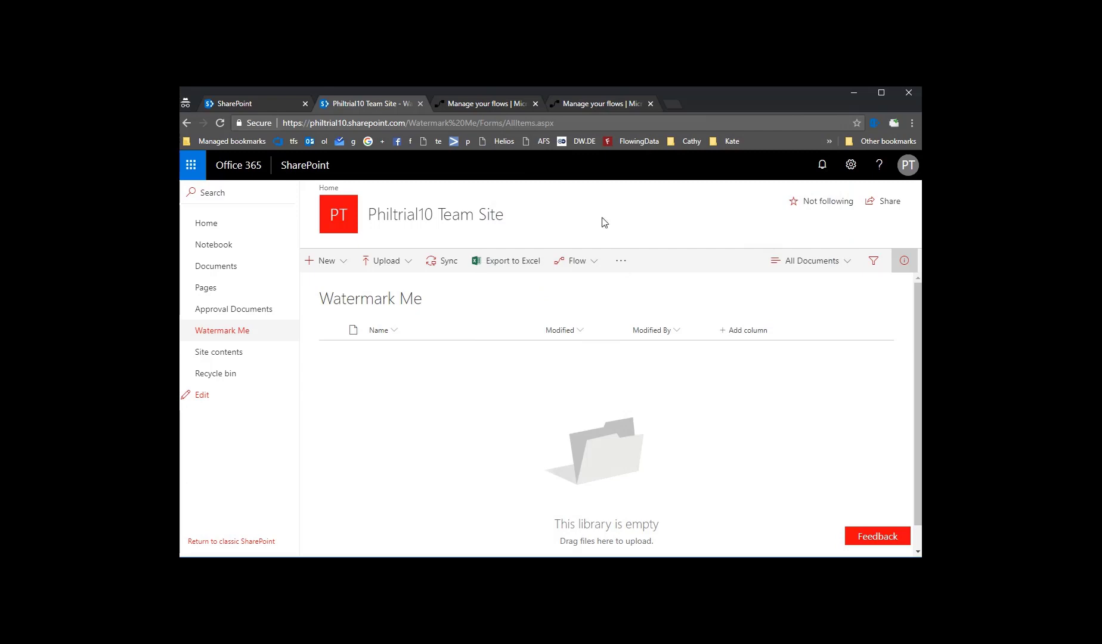
# Step: Start a flow for the library, browse more Flow templates, and go to My flows
pyautogui.click(574, 261)
pyautogui.click(568, 289)
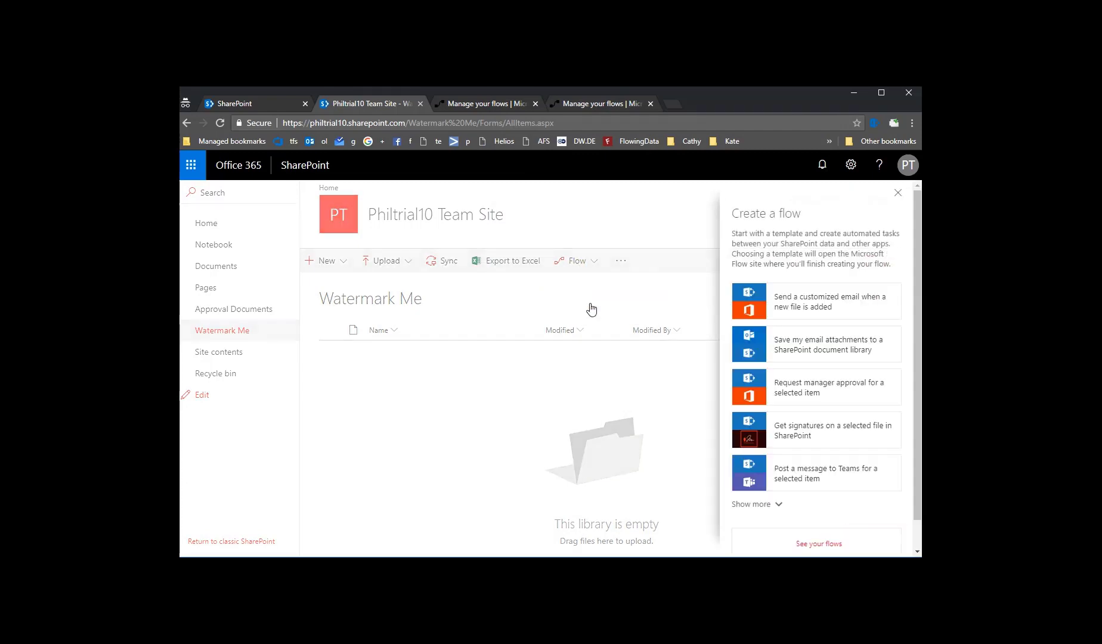
pyautogui.click(753, 505)
pyautogui.scroll(-5, 790, 453)
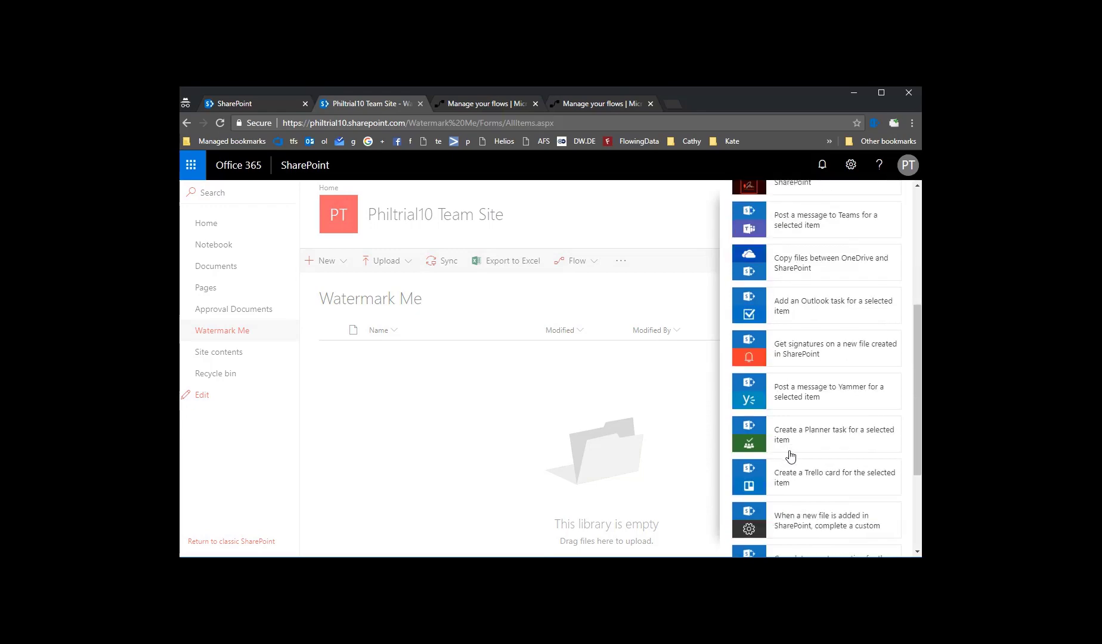
pyautogui.scroll(-5, 792, 454)
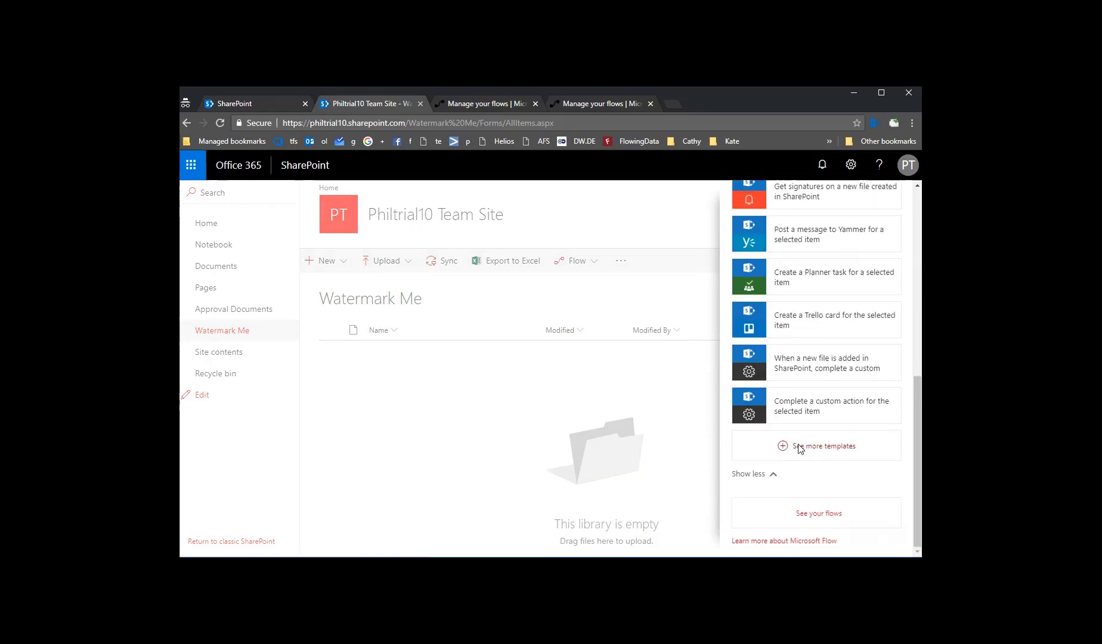
pyautogui.click(798, 449)
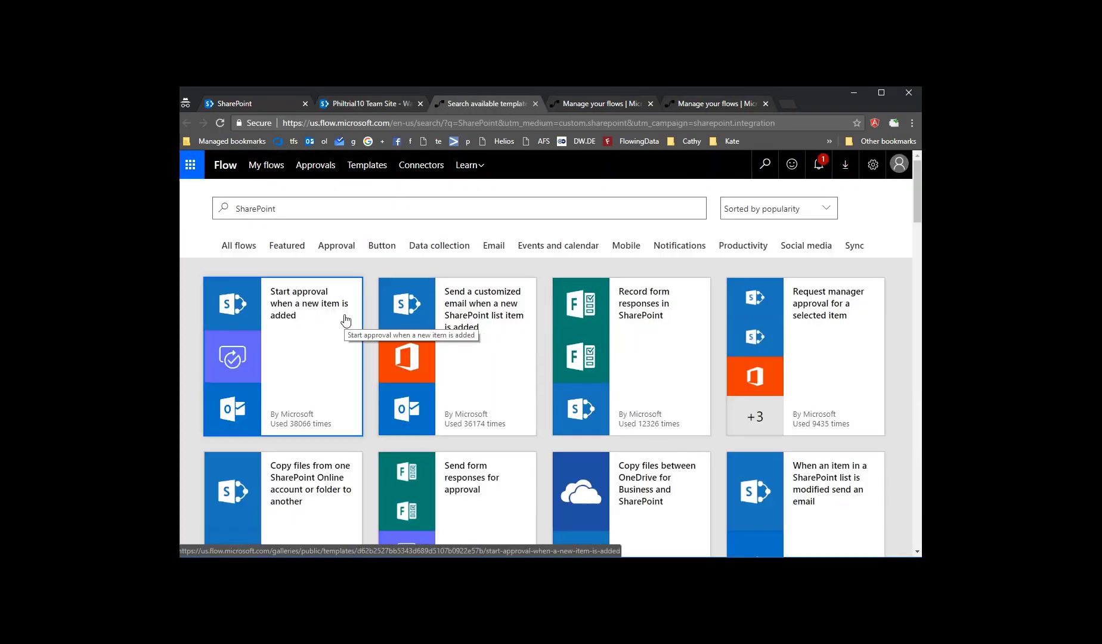
pyautogui.scroll(-2, 345, 322)
pyautogui.scroll(-15, 345, 322)
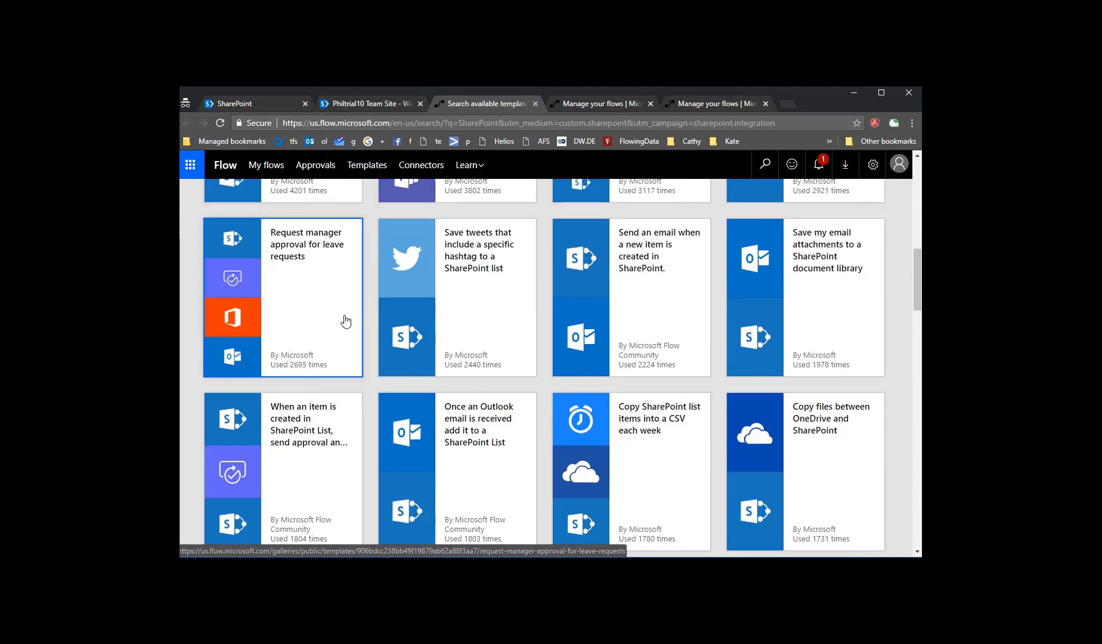
pyautogui.click(266, 165)
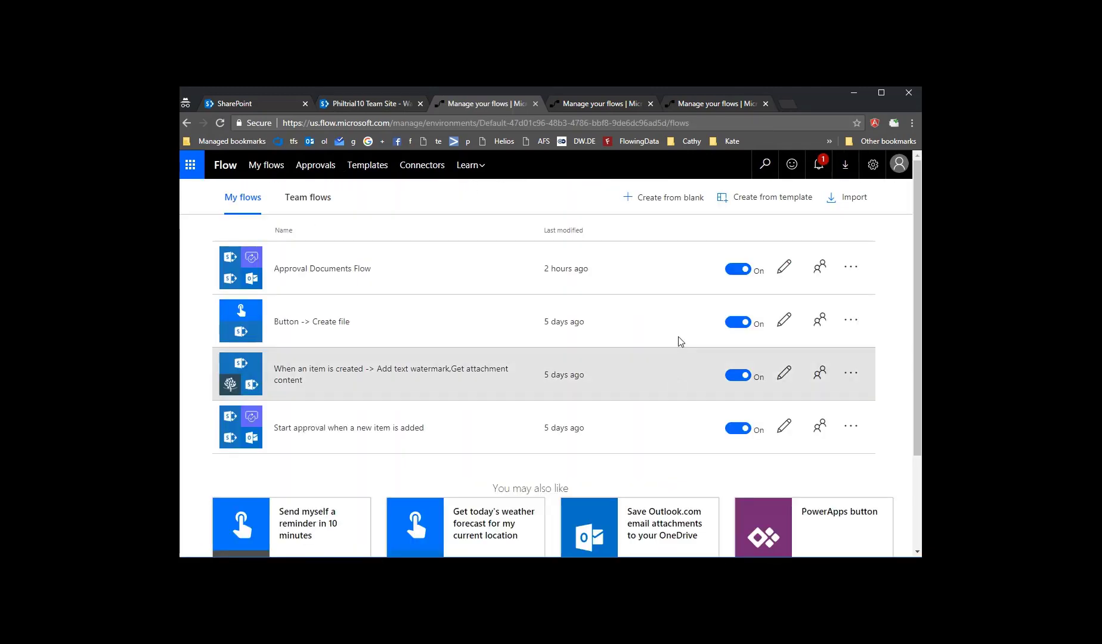
# Step: Start a blank flow whose 'When an item is created' trigger watches Philtrial10 Team Site's Watermark Me list
pyautogui.click(663, 199)
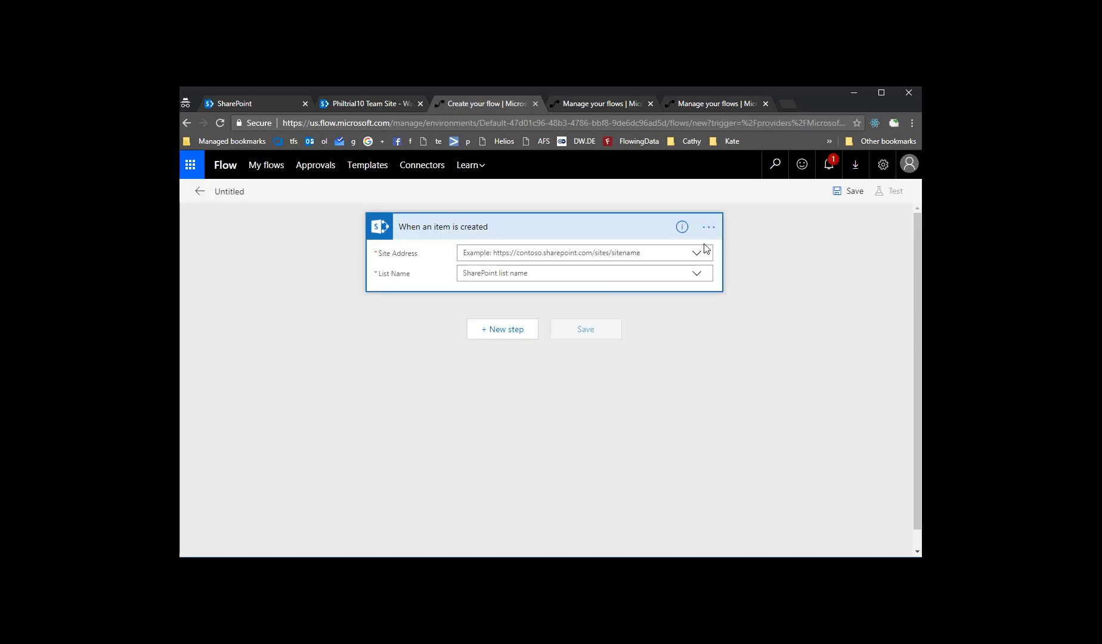
pyautogui.click(698, 253)
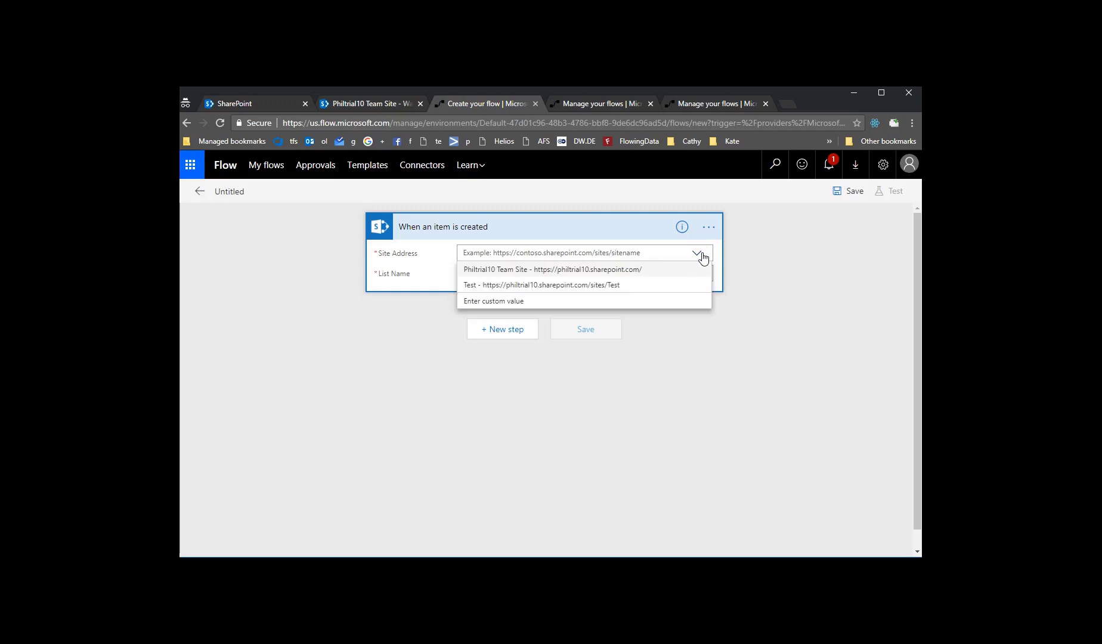
pyautogui.click(628, 268)
pyautogui.click(611, 276)
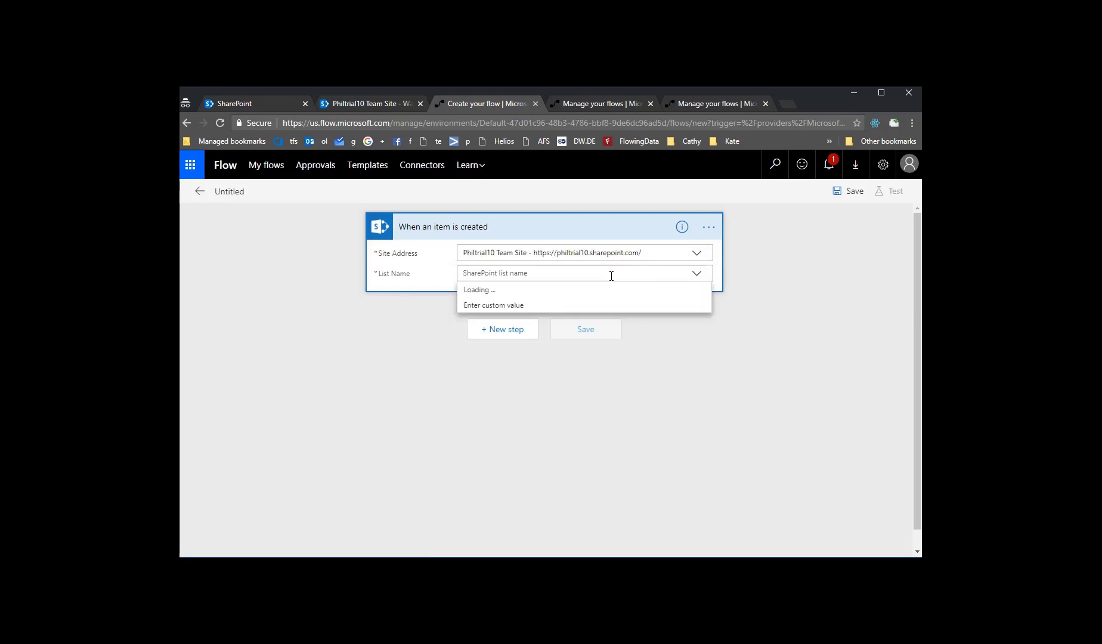
pyautogui.write('Watermark Me')
pyautogui.click(581, 305)
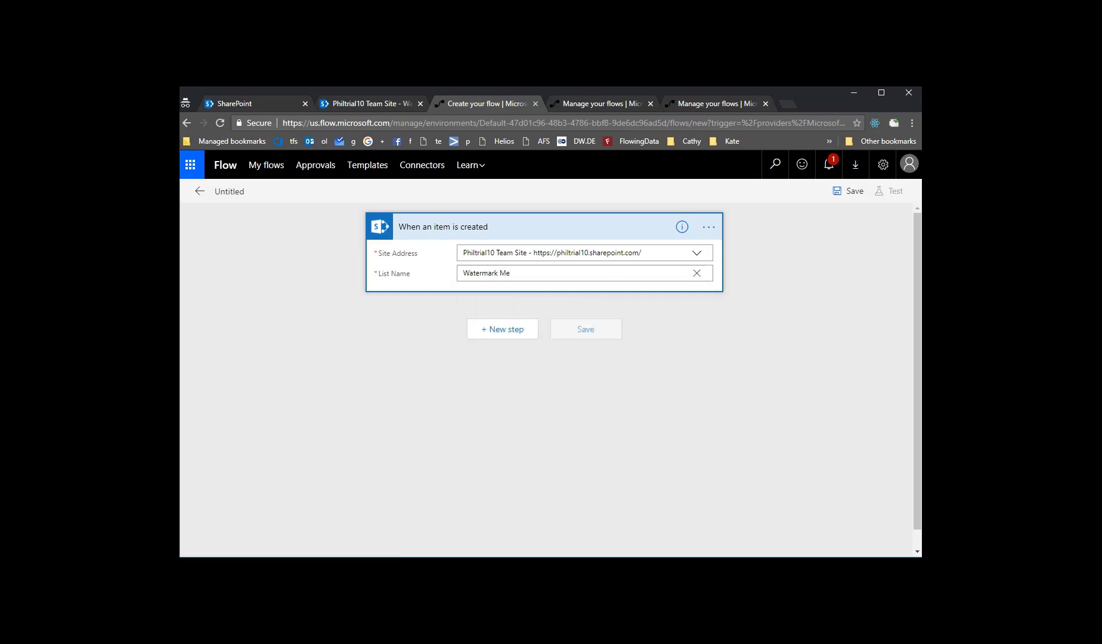
# Step: Add a SharePoint 'Get attachment content' action after the trigger
pyautogui.click(503, 330)
pyautogui.click(496, 365)
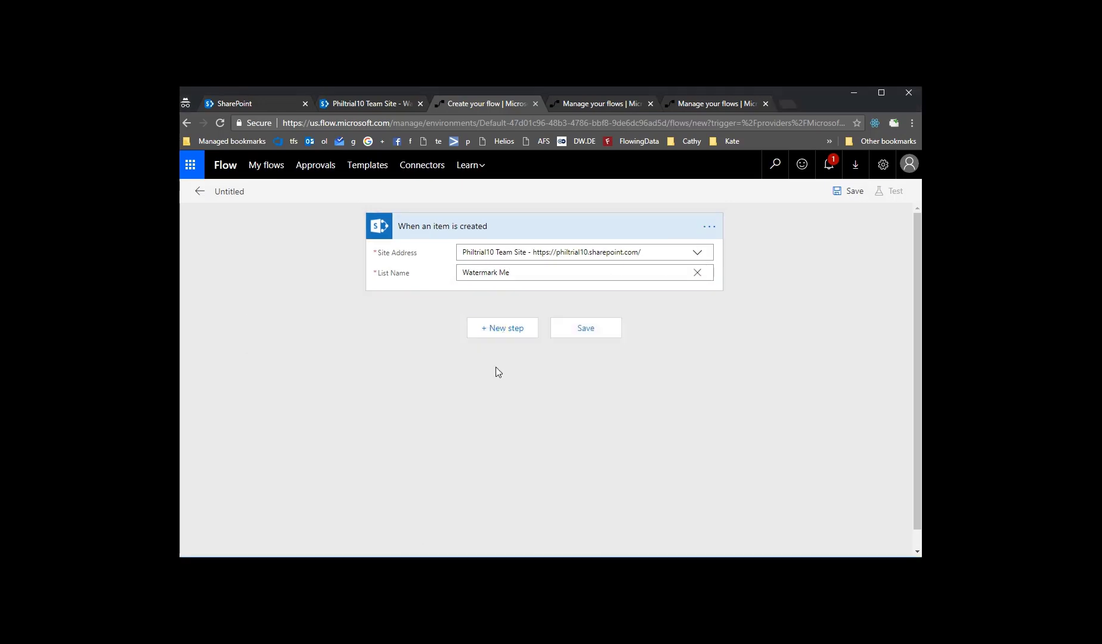
pyautogui.scroll(-5, 504, 376)
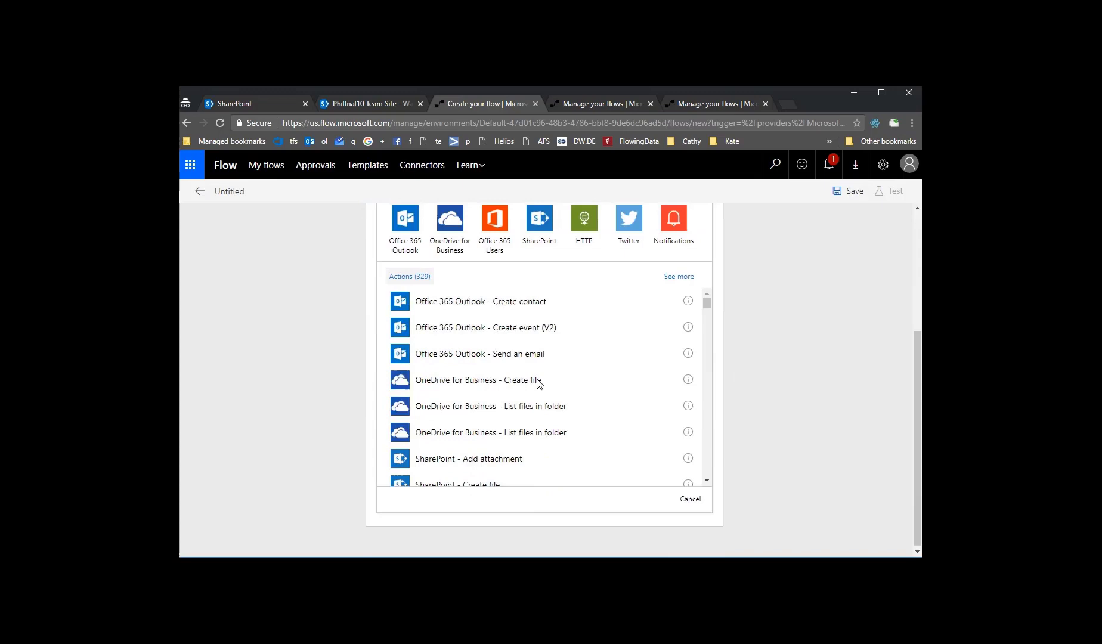
pyautogui.click(527, 409)
pyautogui.scroll(-3, 519, 433)
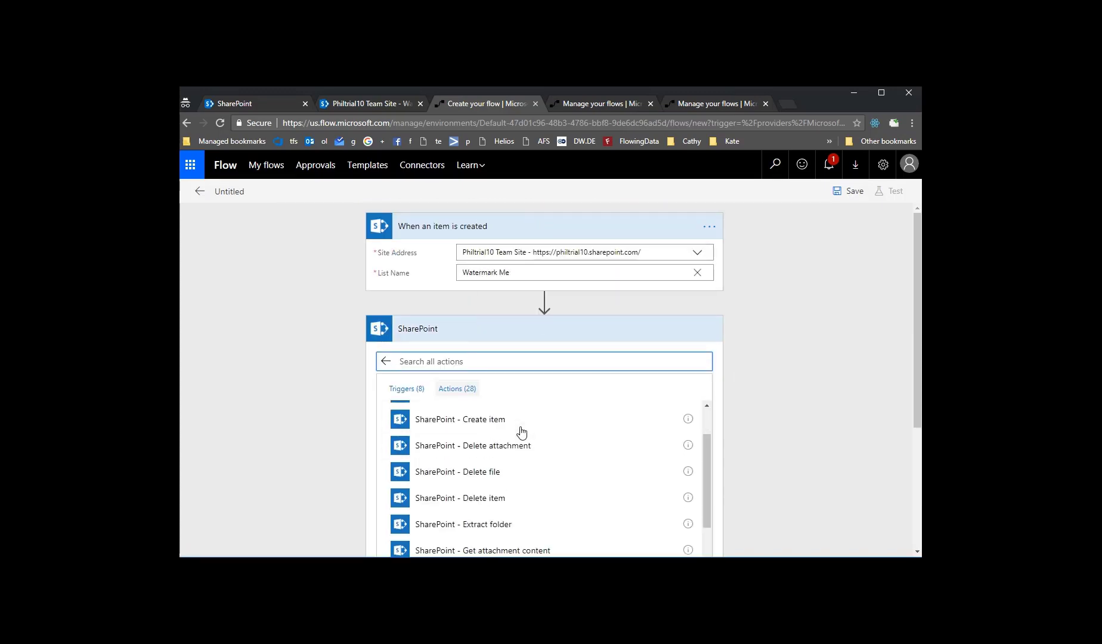
pyautogui.click(526, 451)
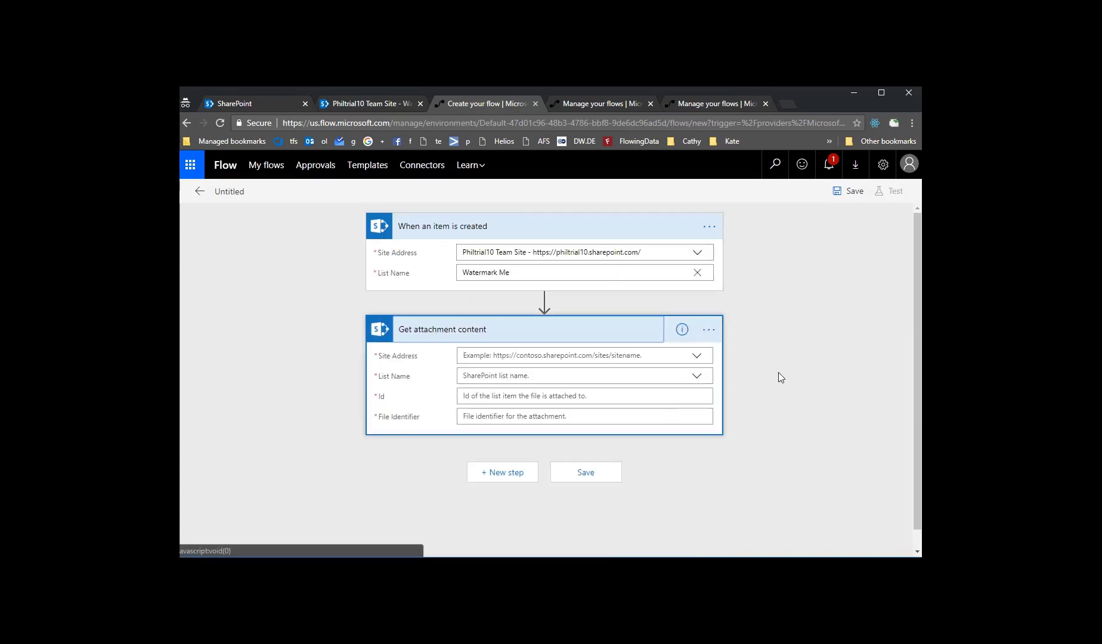
# Step: Point it at Philtrial10 Team Site's Watermark Me list, with ID as Id and Identifier as File Identifier
pyautogui.click(689, 354)
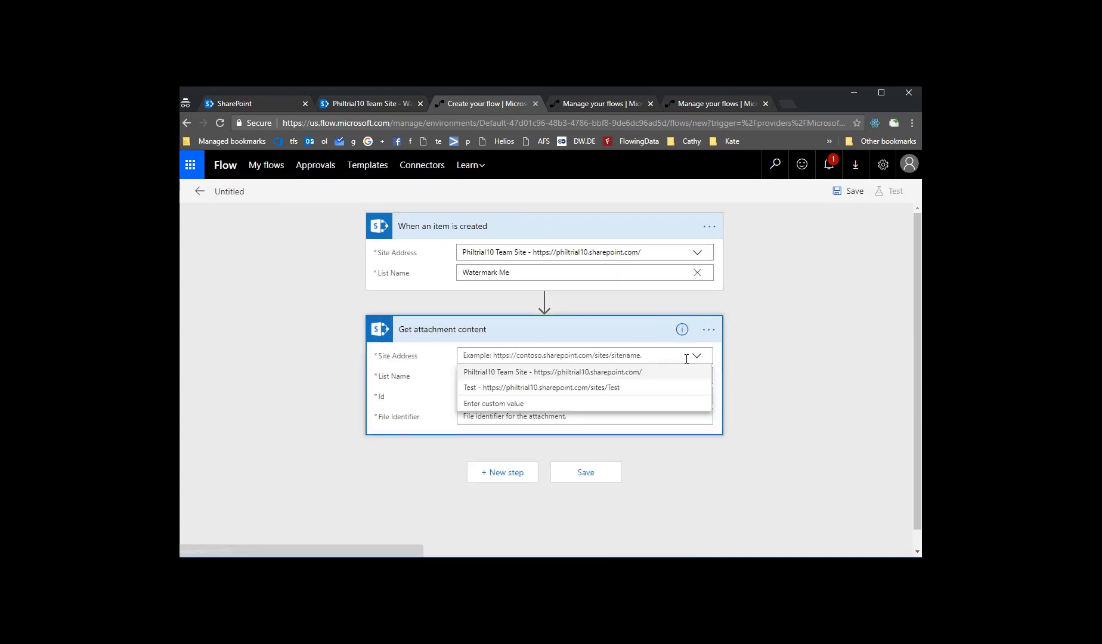
pyautogui.click(574, 373)
pyautogui.click(578, 377)
pyautogui.write('W')
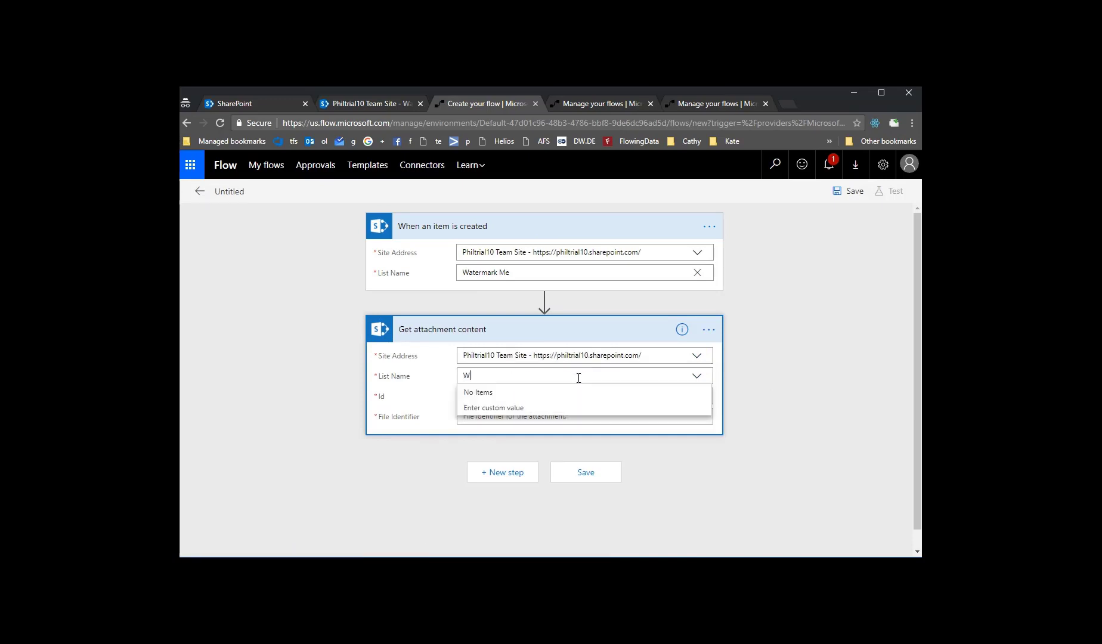
pyautogui.write('atermark Me')
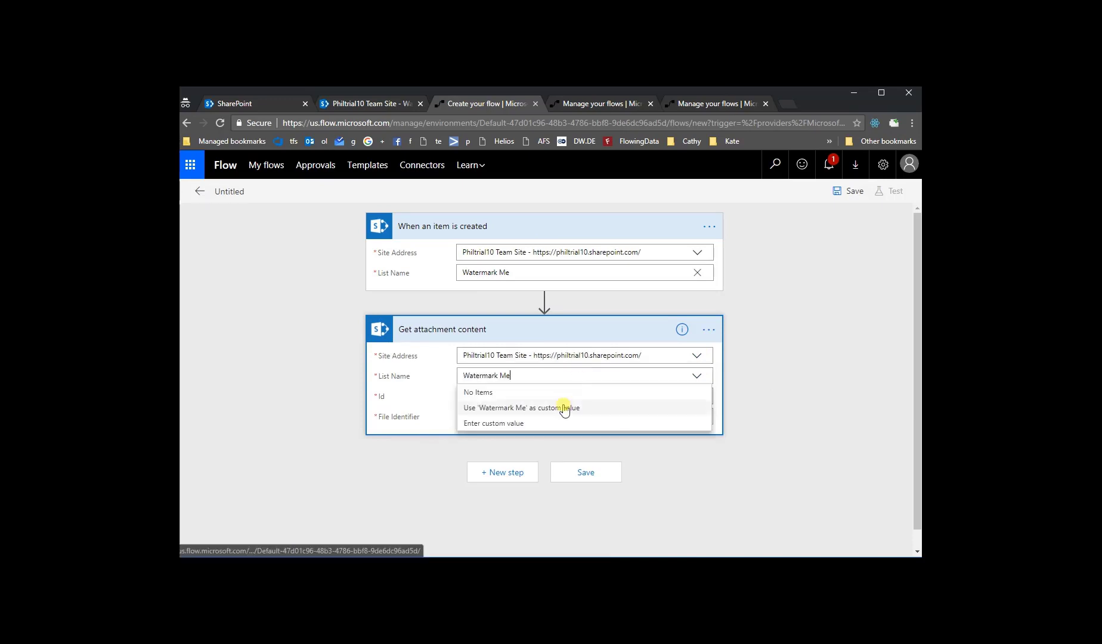
pyautogui.click(563, 408)
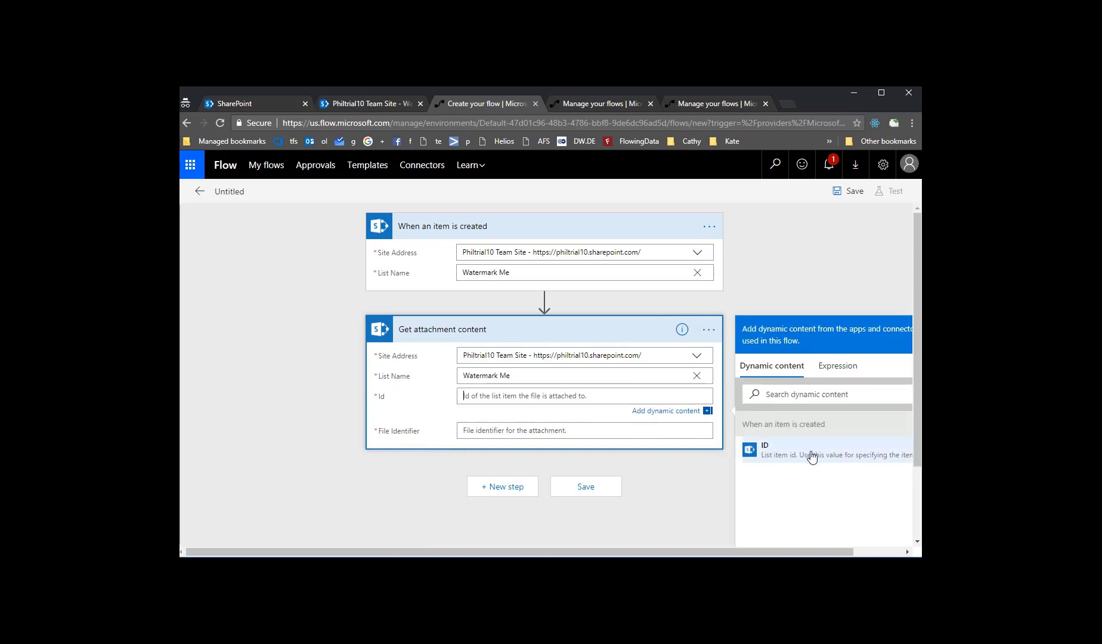
pyautogui.click(811, 456)
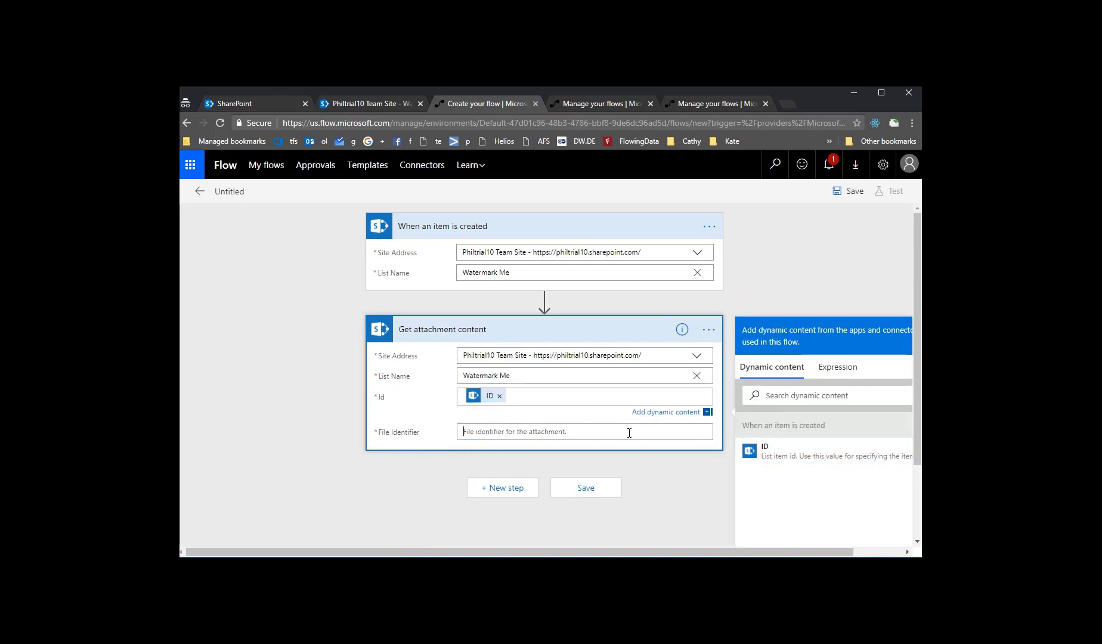
pyautogui.scroll(-5, 793, 477)
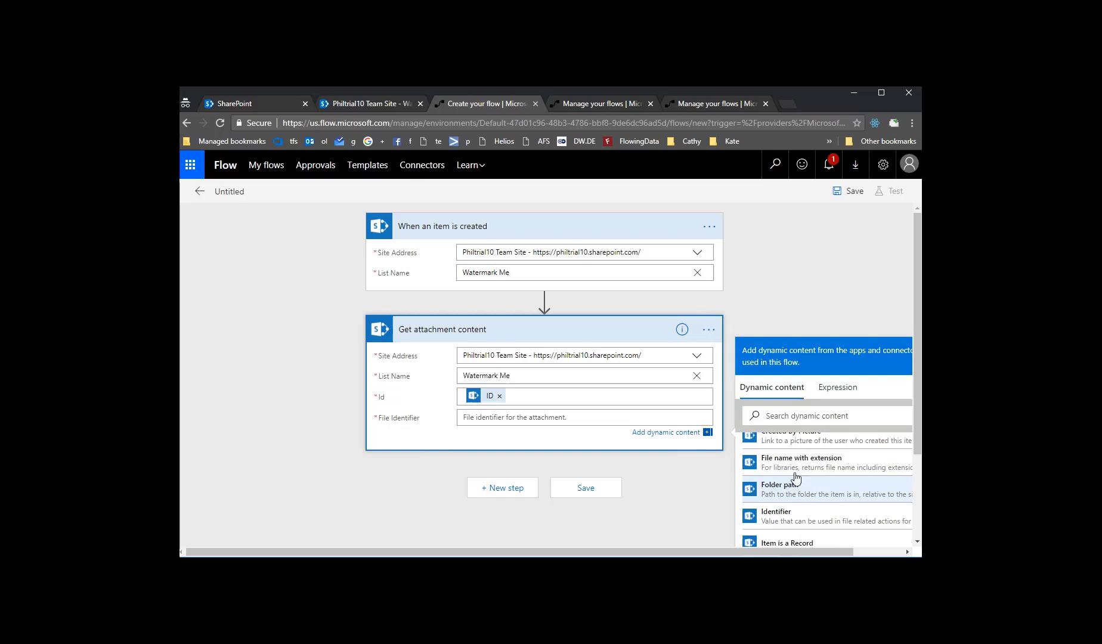
pyautogui.click(804, 525)
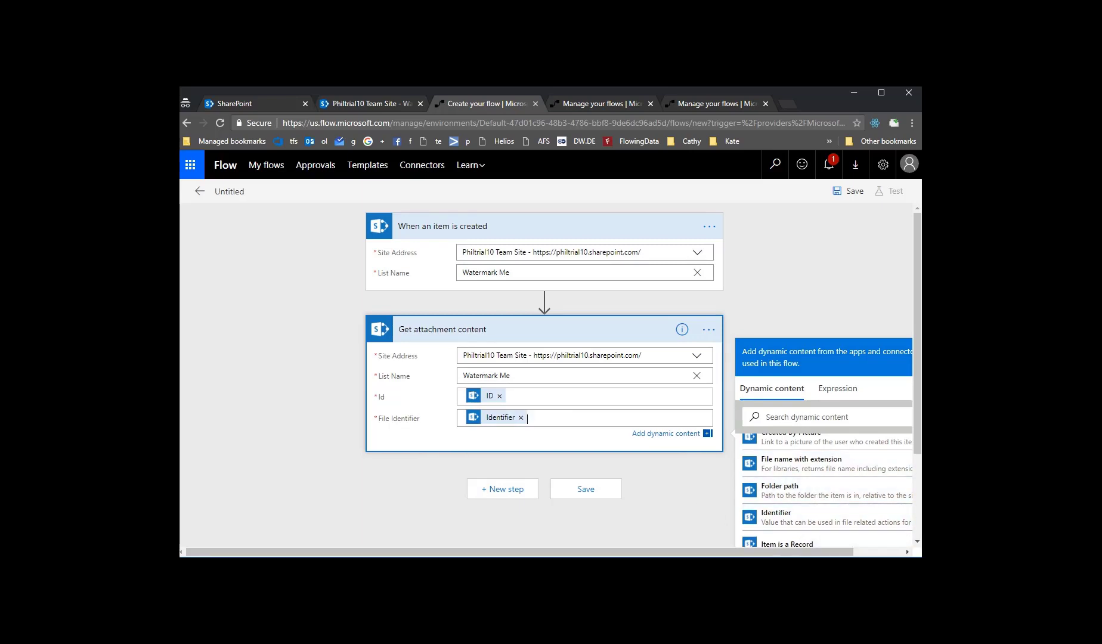
# Step: Add a new action below the attachment step and search 'watermark' to list Muhimbi PDF actions
pyautogui.click(501, 487)
pyautogui.click(480, 533)
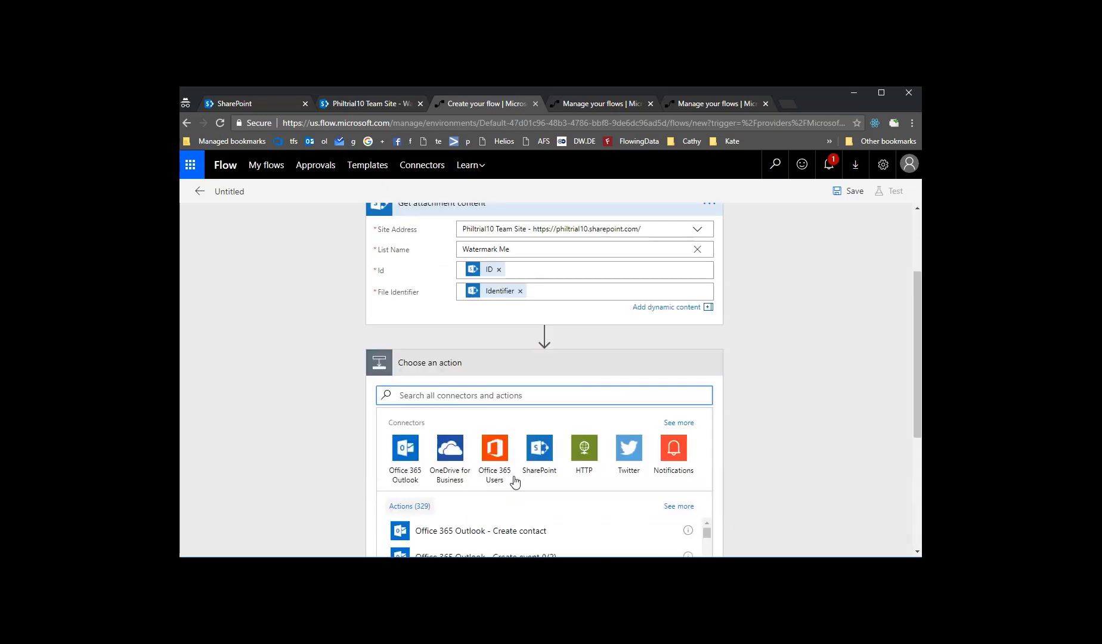
pyautogui.write('wa')
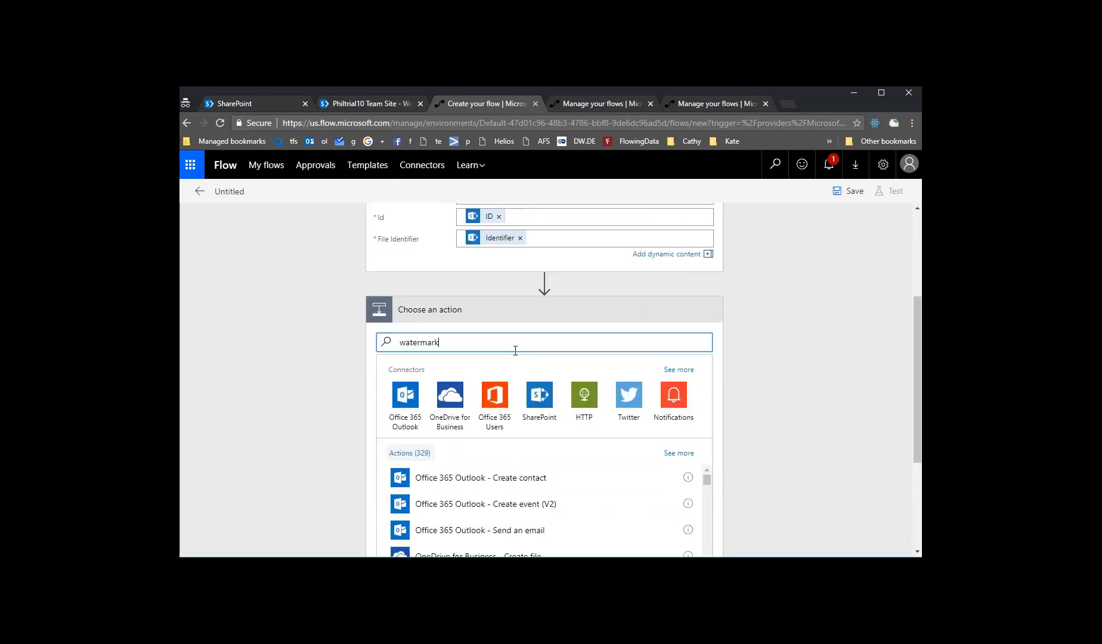
pyautogui.write('termark')
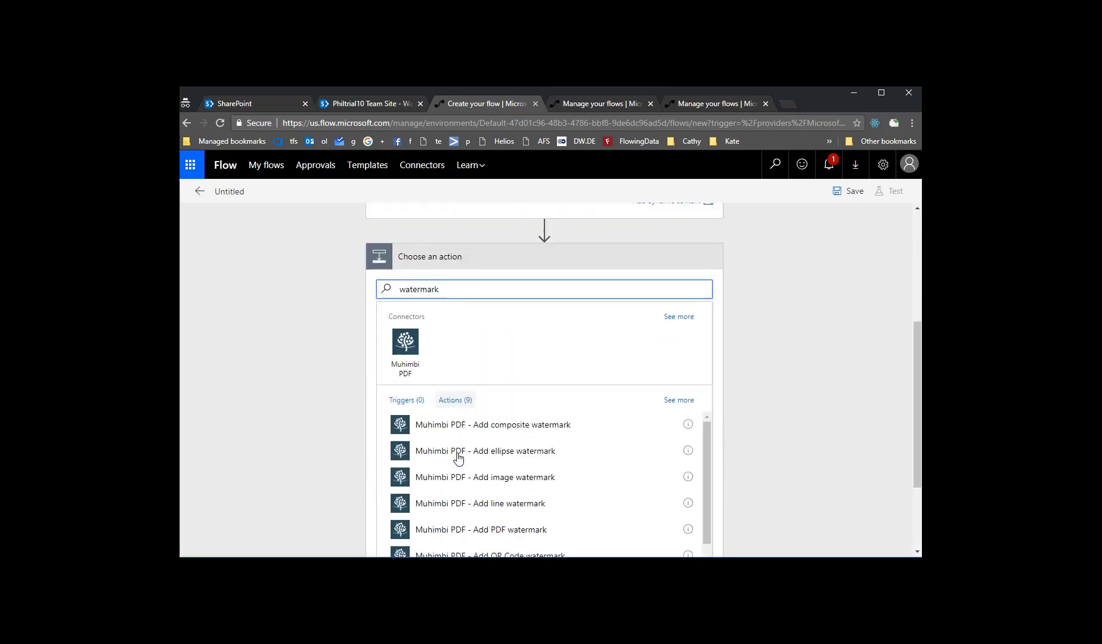
pyautogui.scroll(-2, 457, 458)
pyautogui.scroll(-3, 526, 420)
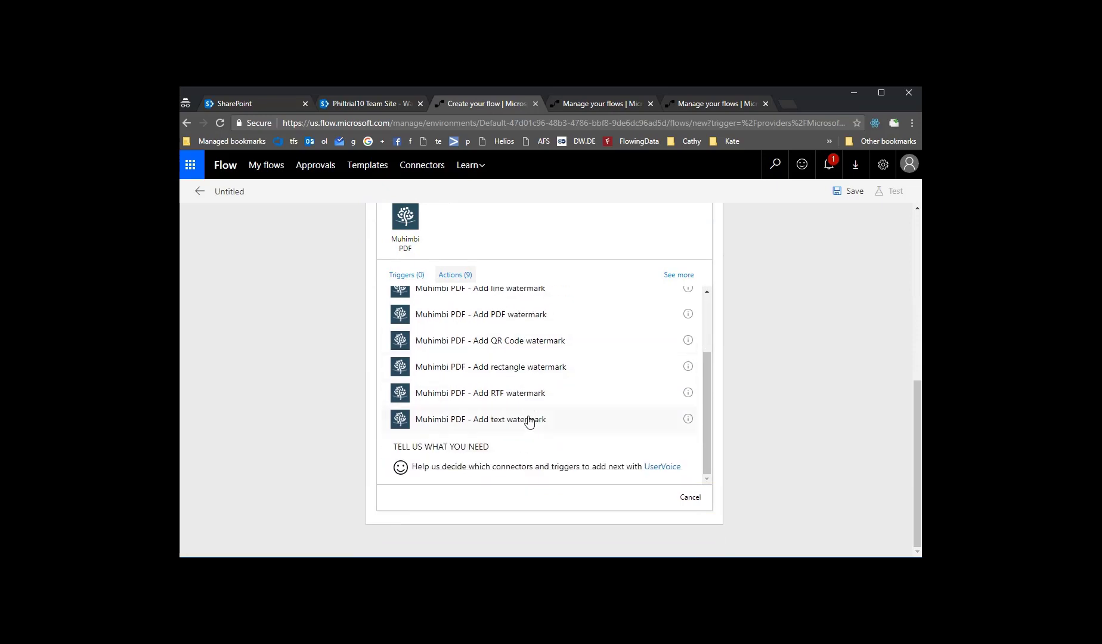
# Step: Add Muhimbi 'Add text watermark' using Attachment Content as source and Created as watermark text
pyautogui.click(529, 419)
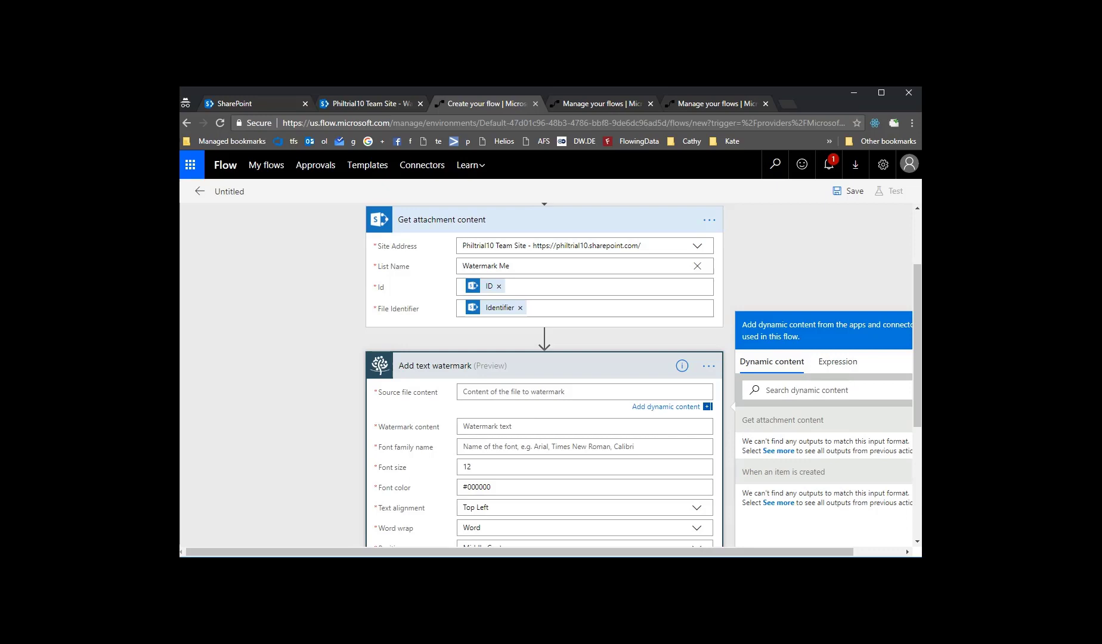
pyautogui.click(776, 452)
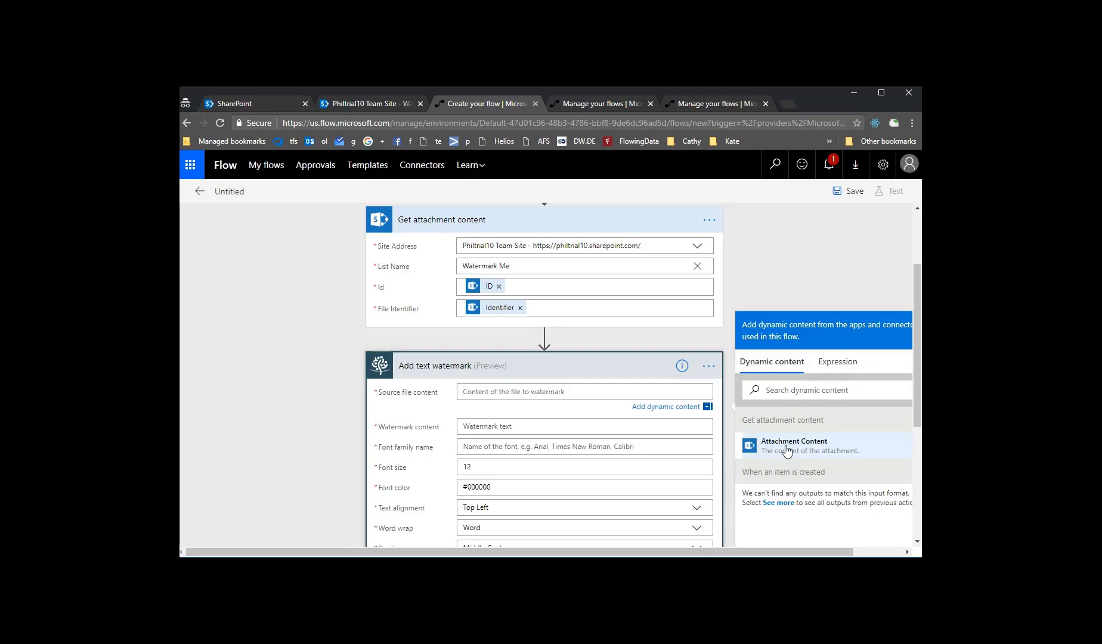
pyautogui.click(777, 449)
pyautogui.click(589, 427)
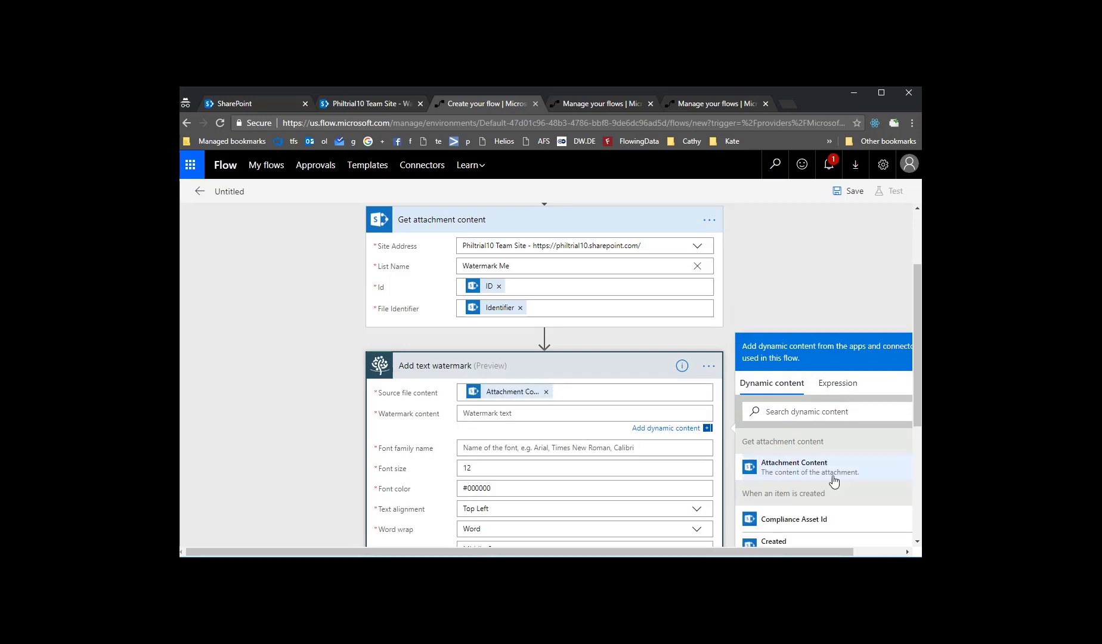
pyautogui.click(801, 446)
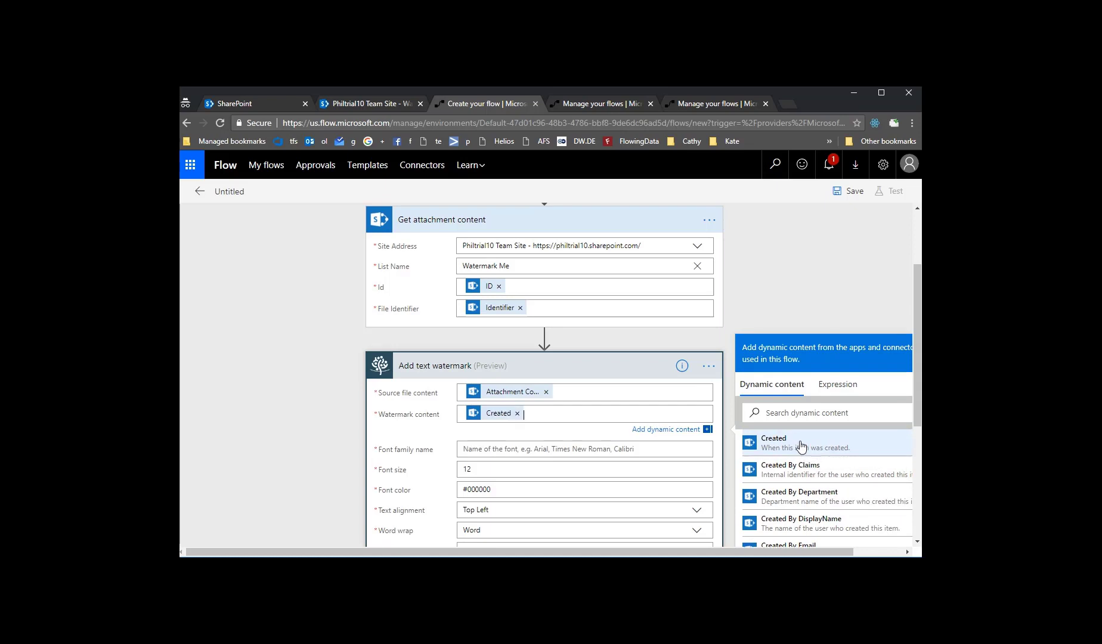
# Step: Set the watermark font to Arial at size 22
pyautogui.click(619, 451)
pyautogui.write('Arial')
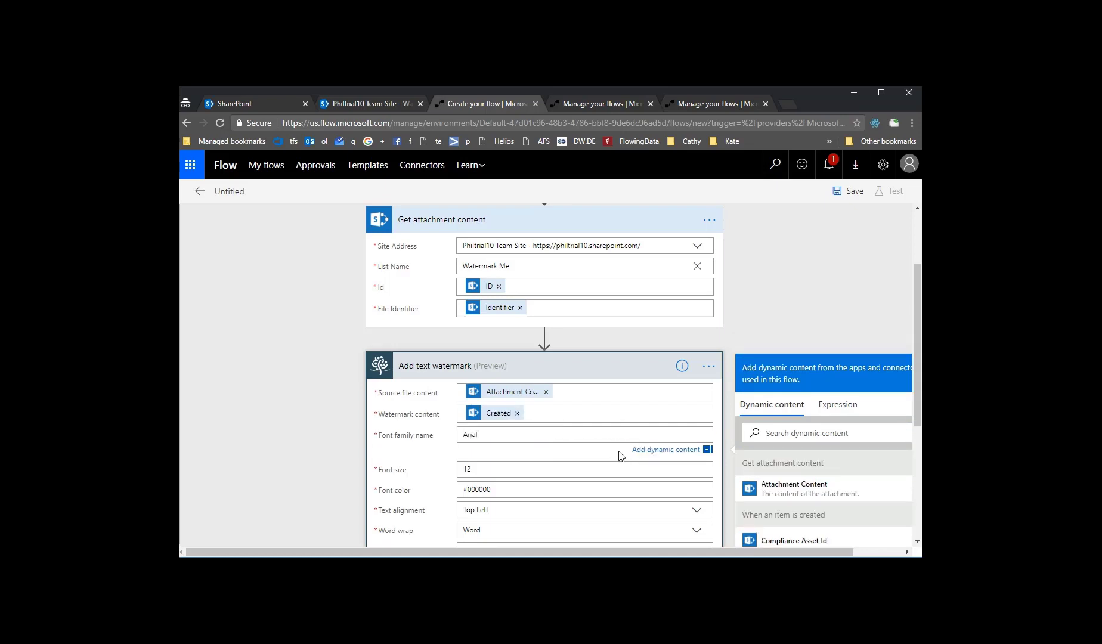
pyautogui.doubleClick(499, 470)
pyautogui.write('2')
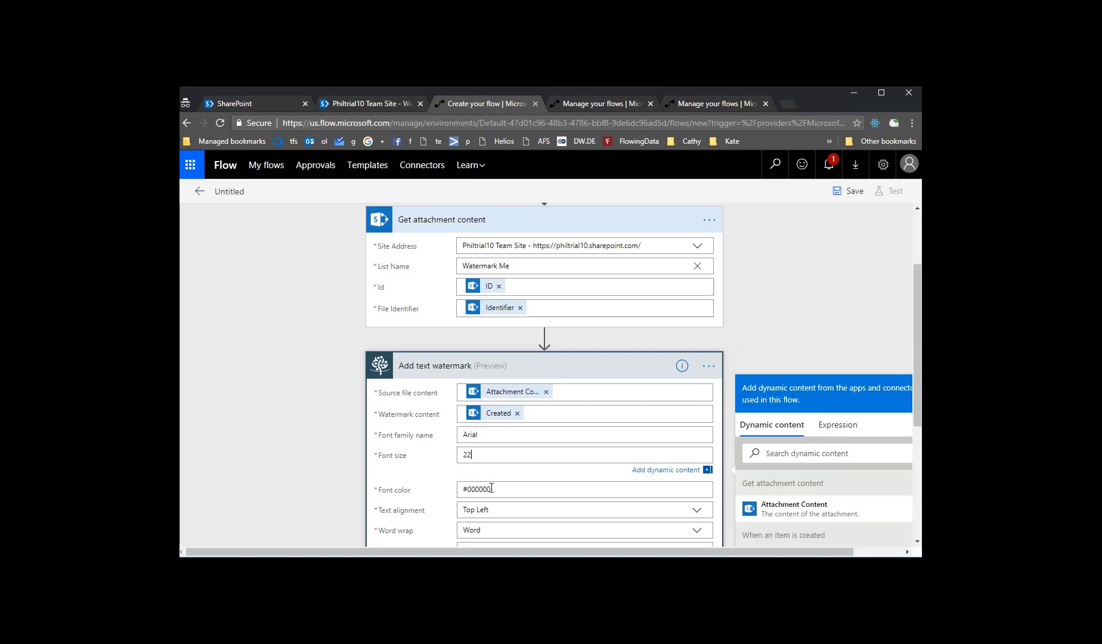
pyautogui.click(492, 488)
pyautogui.scroll(-2, 492, 471)
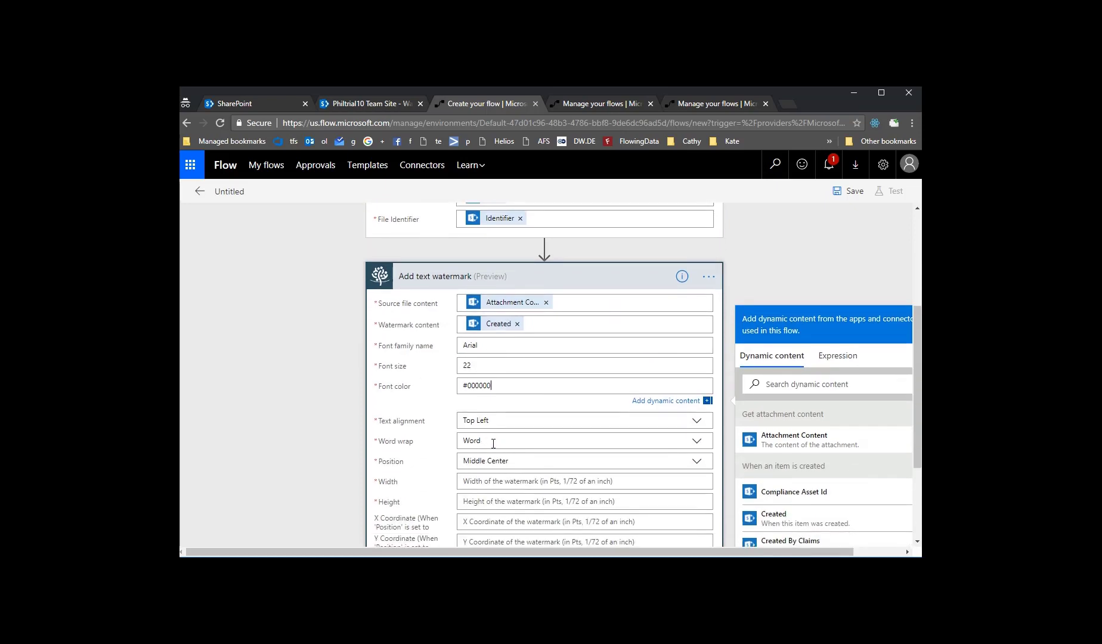
# Step: Set word wrap to None and position the watermark Bottom Left
pyautogui.click(493, 443)
pyautogui.click(487, 475)
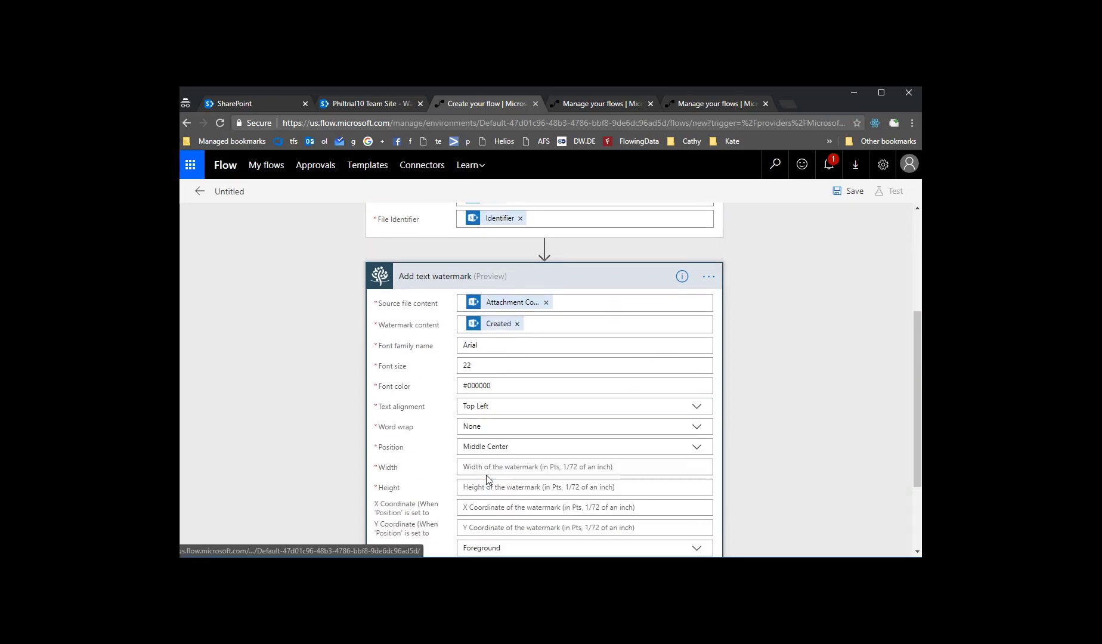
pyautogui.click(508, 449)
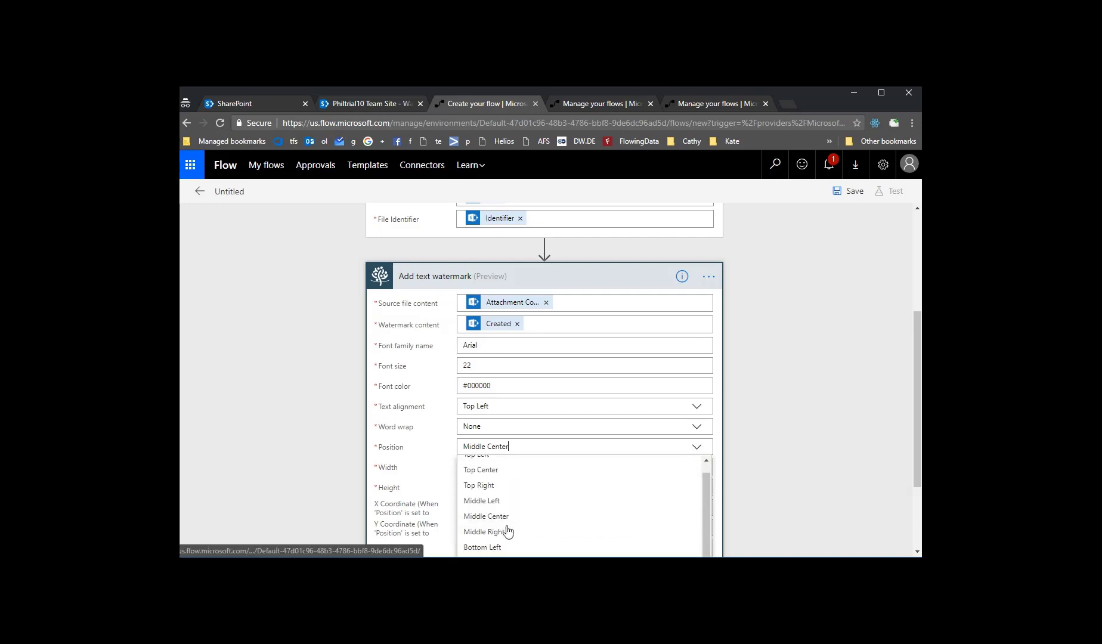
pyautogui.click(495, 547)
# Step: Make the watermark 5000 wide and 50 high
pyautogui.scroll(-2, 423, 431)
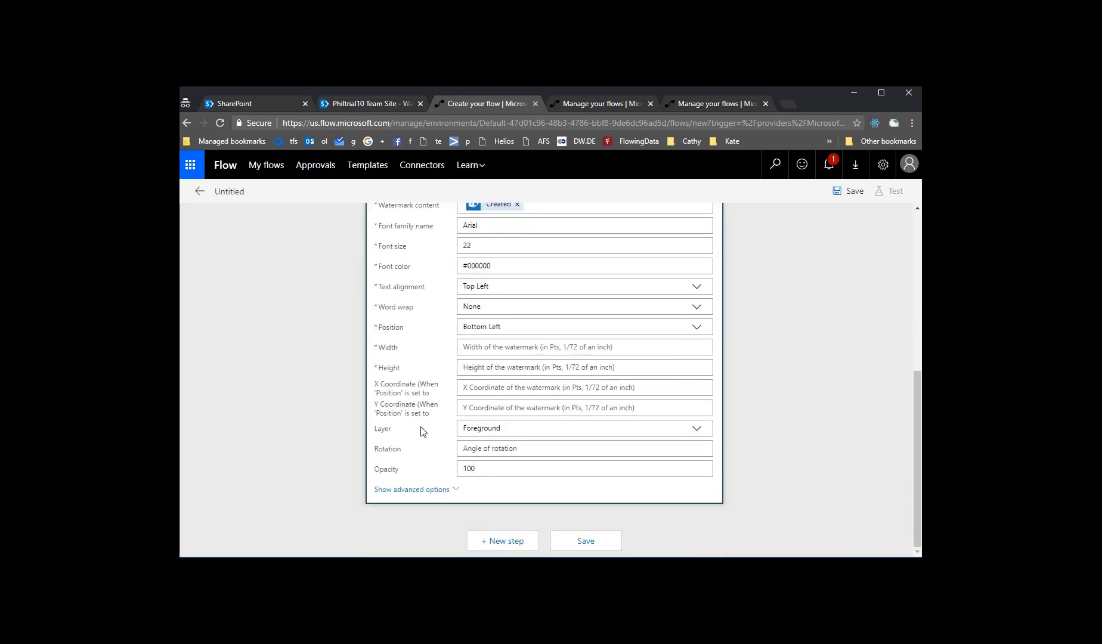
pyautogui.click(479, 350)
pyautogui.write('55')
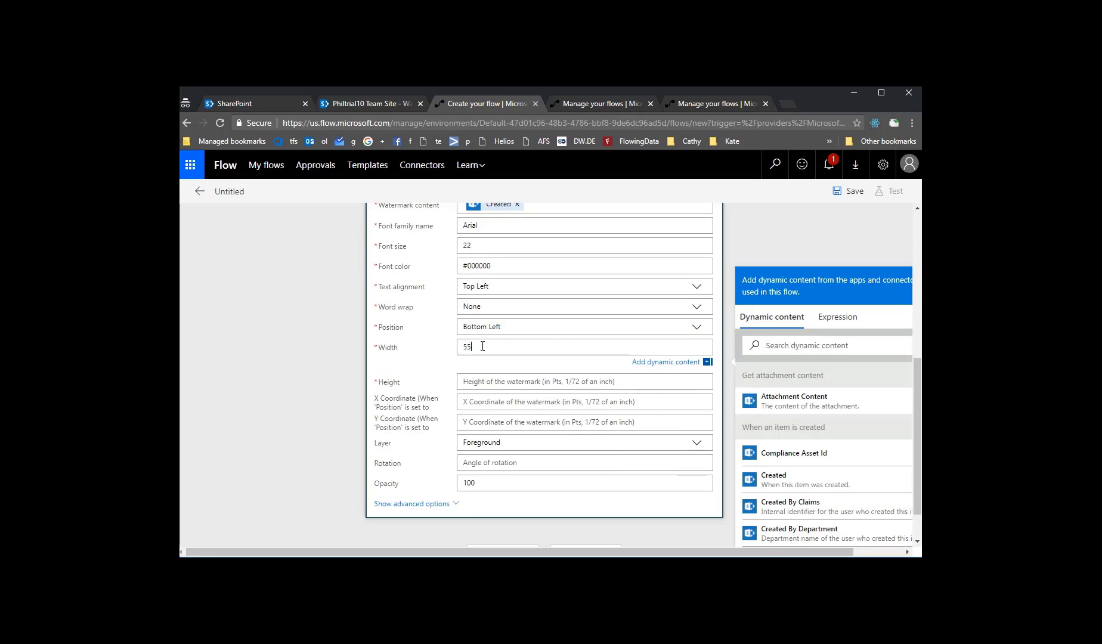
pyautogui.write('000')
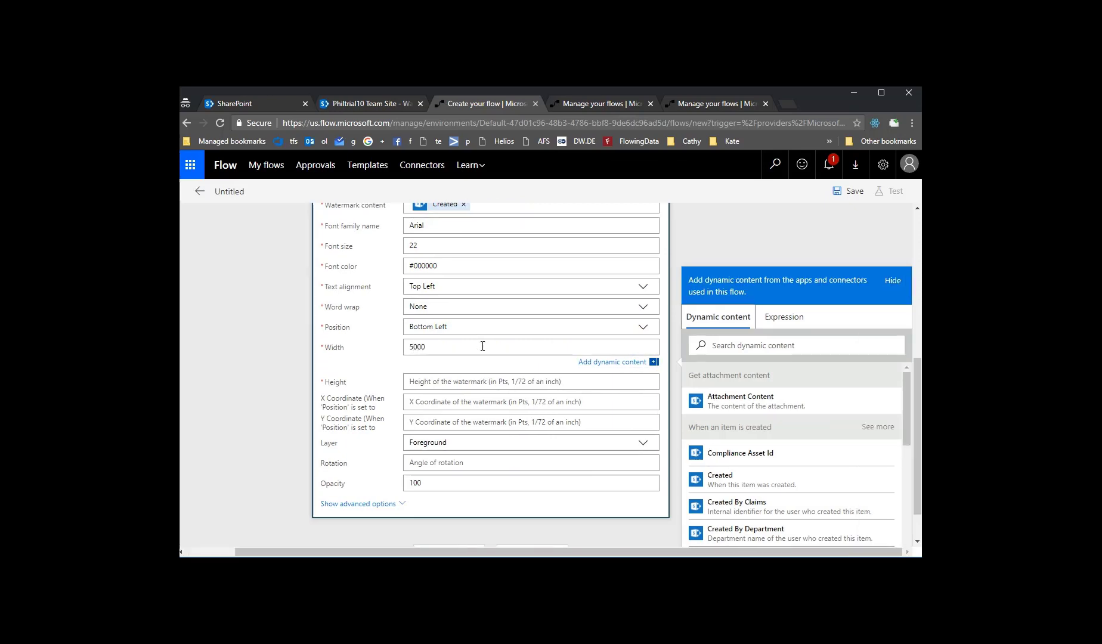
pyautogui.click(527, 382)
pyautogui.write('50')
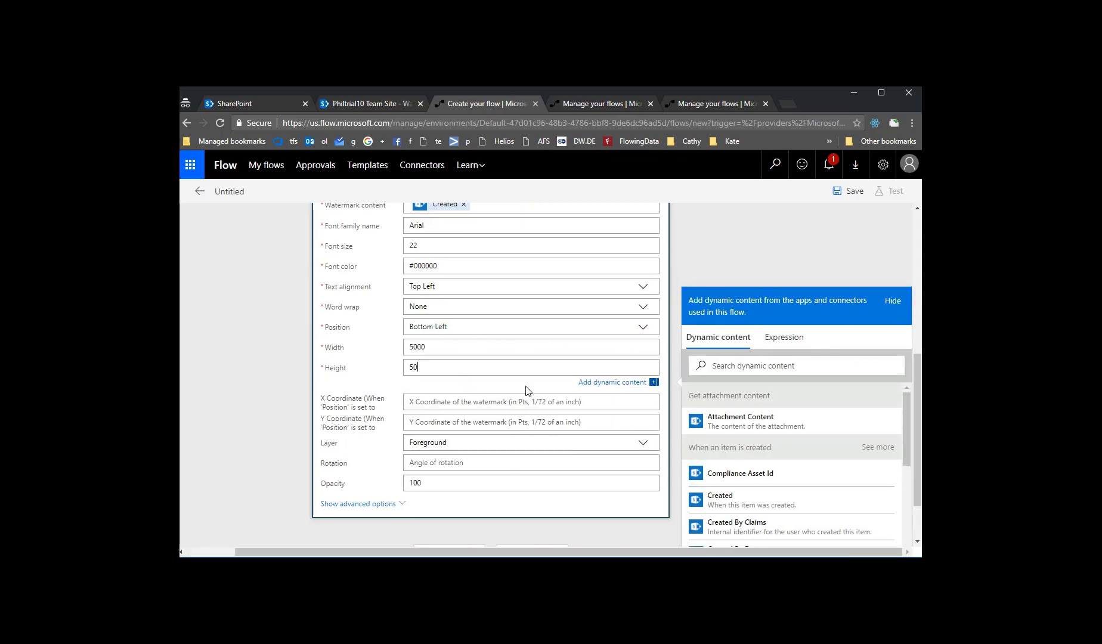
pyautogui.press('Tab')
pyautogui.scroll(-2, 492, 418)
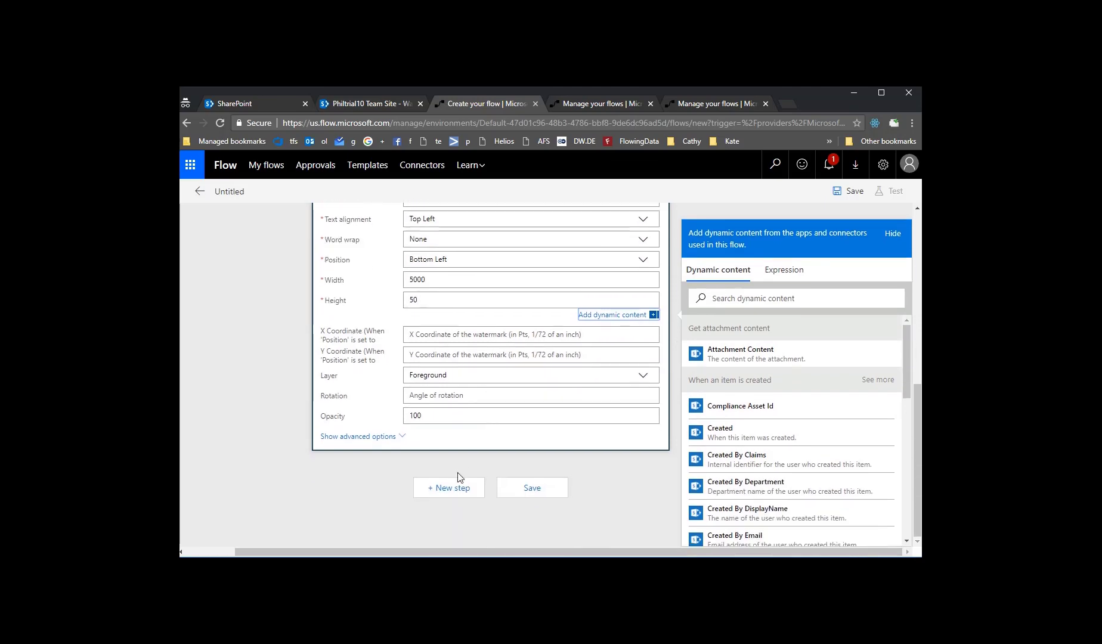
# Step: Add a SharePoint 'Update file' action after the watermark step
pyautogui.click(460, 477)
pyautogui.click(489, 488)
pyautogui.click(479, 526)
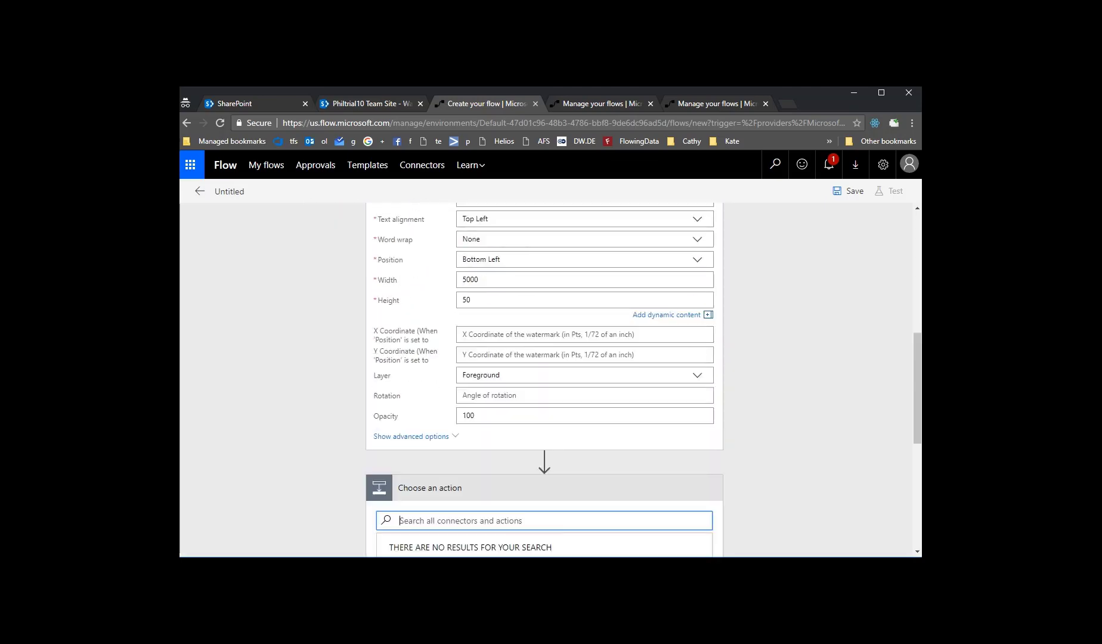
pyautogui.scroll(-5, 603, 370)
pyautogui.click(542, 292)
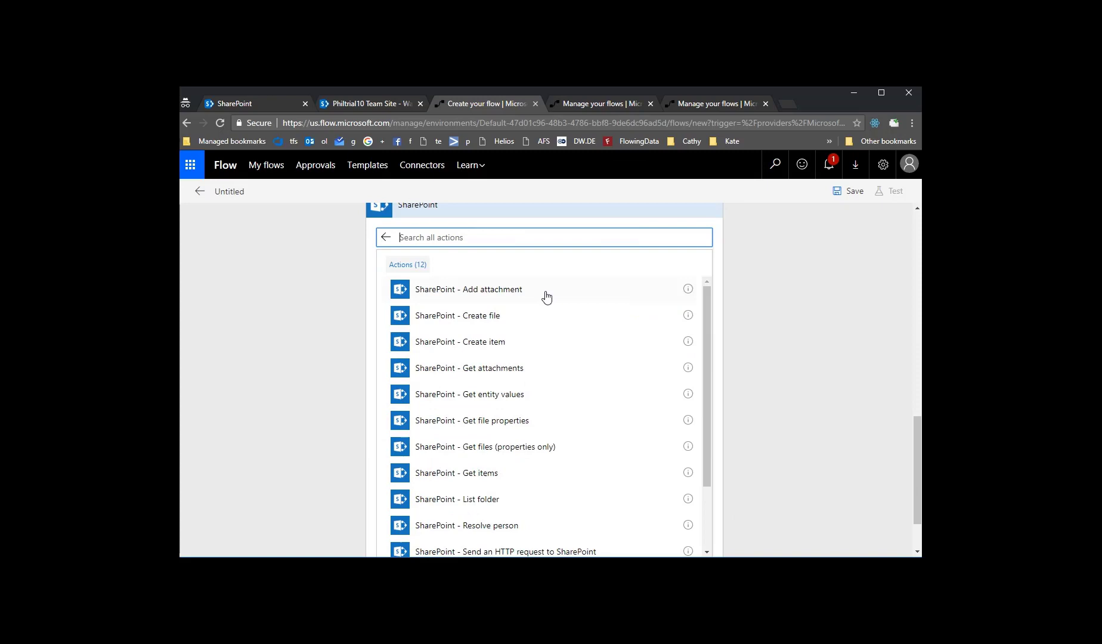
pyautogui.scroll(-8, 477, 435)
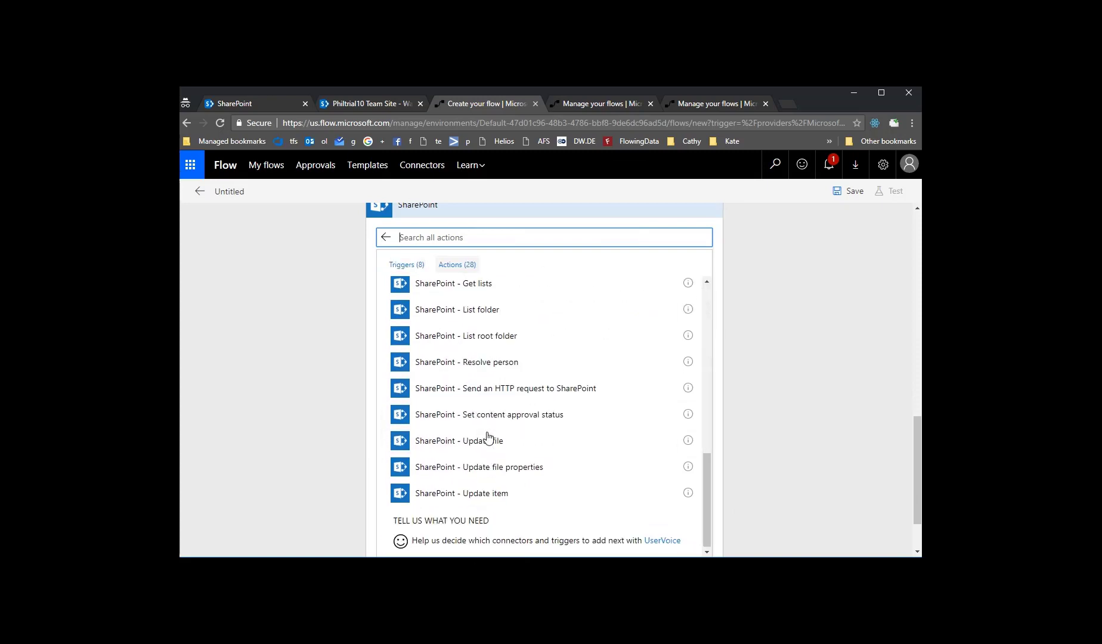
pyautogui.click(488, 440)
# Step: Set Update file to the team site, File Identifier to Identifier, and content to Processed file content
pyautogui.click(506, 438)
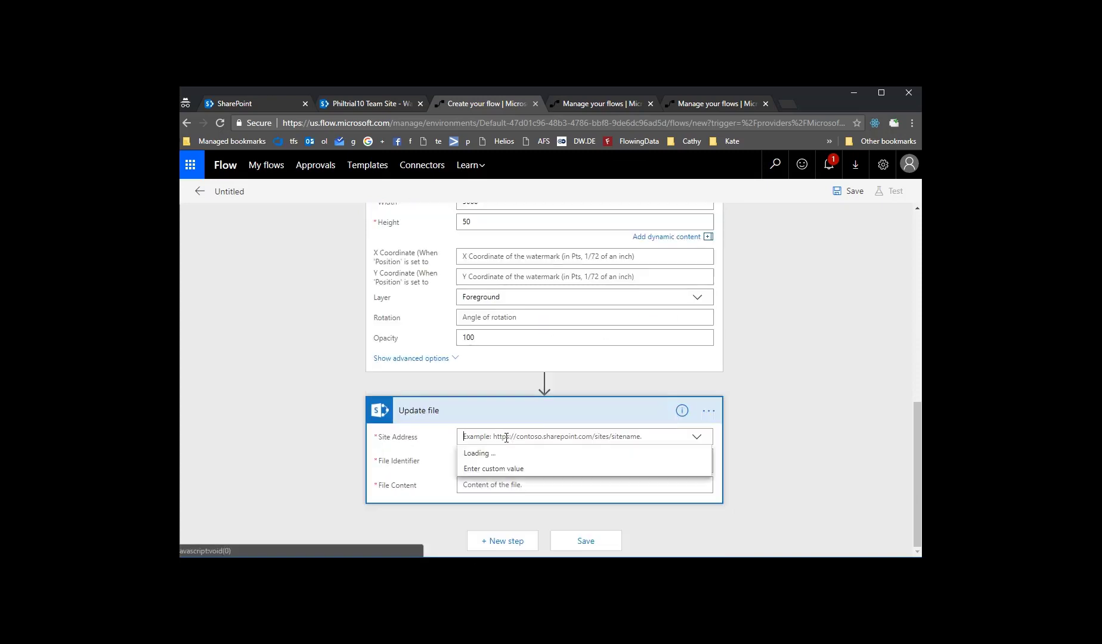
pyautogui.click(500, 453)
pyautogui.click(518, 464)
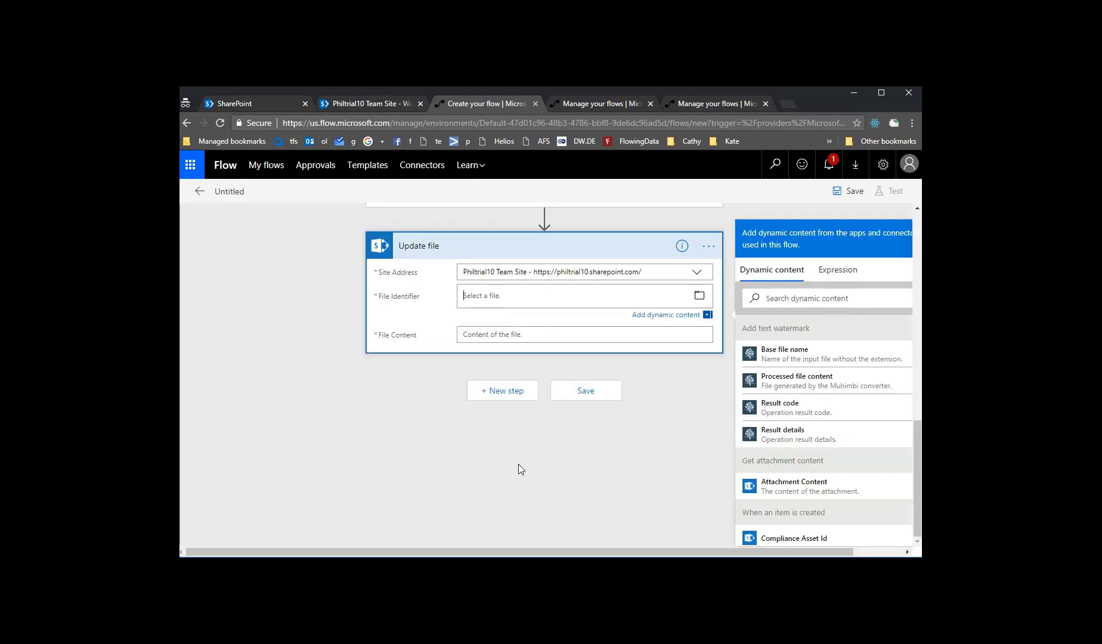
pyautogui.scroll(-7, 781, 495)
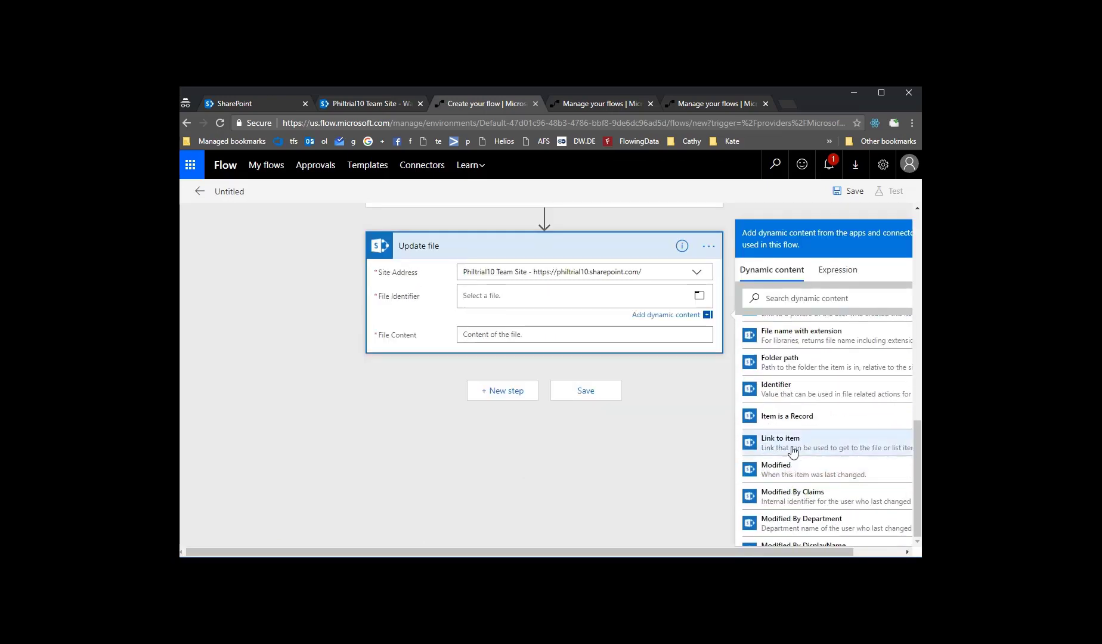
pyautogui.click(778, 389)
pyautogui.click(578, 328)
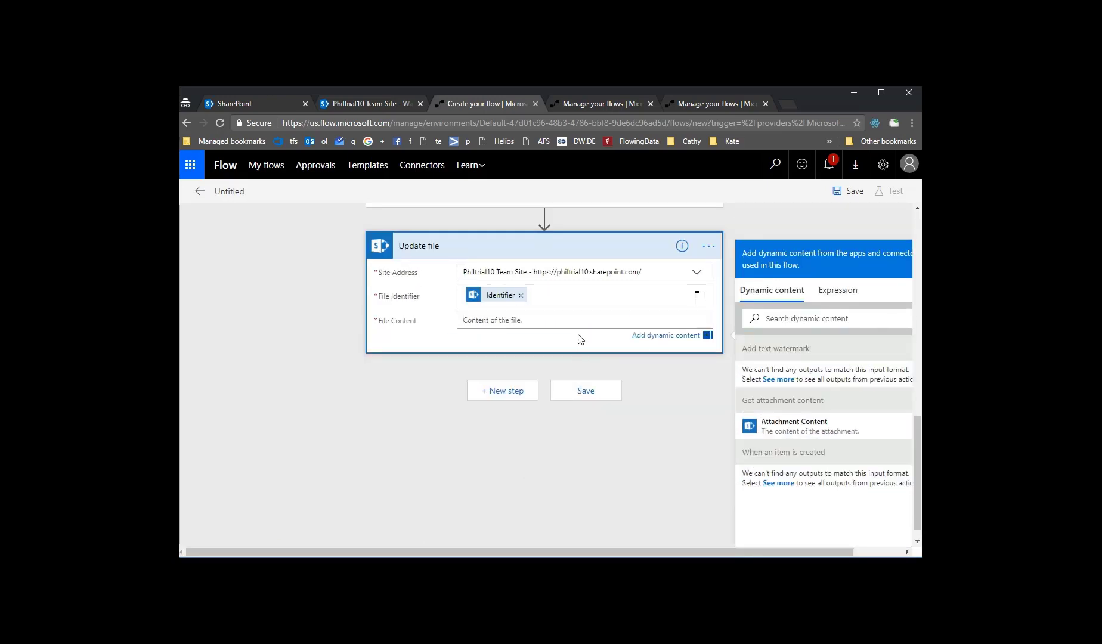
pyautogui.click(784, 380)
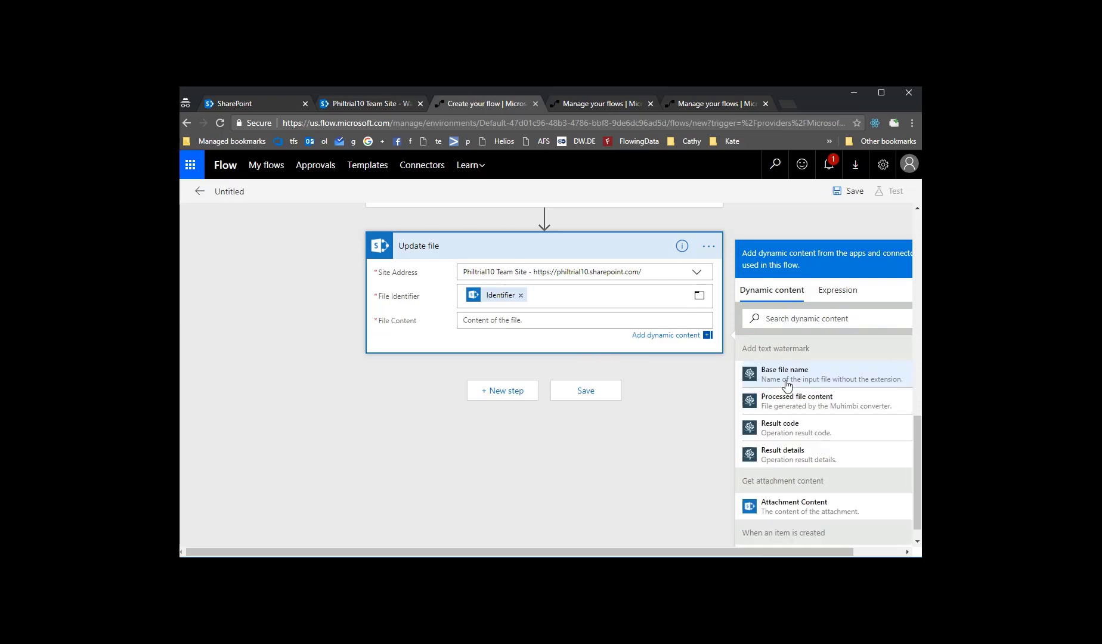
pyautogui.click(812, 407)
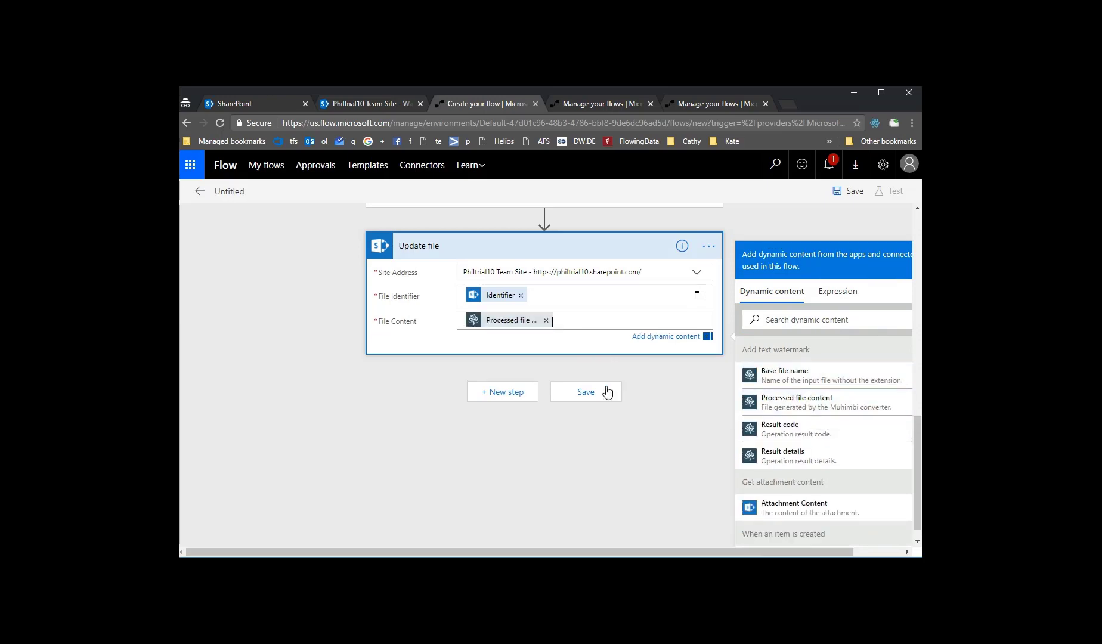
# Step: Save the flow and start a test with 'I'll perform the trigger action'
pyautogui.click(587, 393)
pyautogui.click(596, 538)
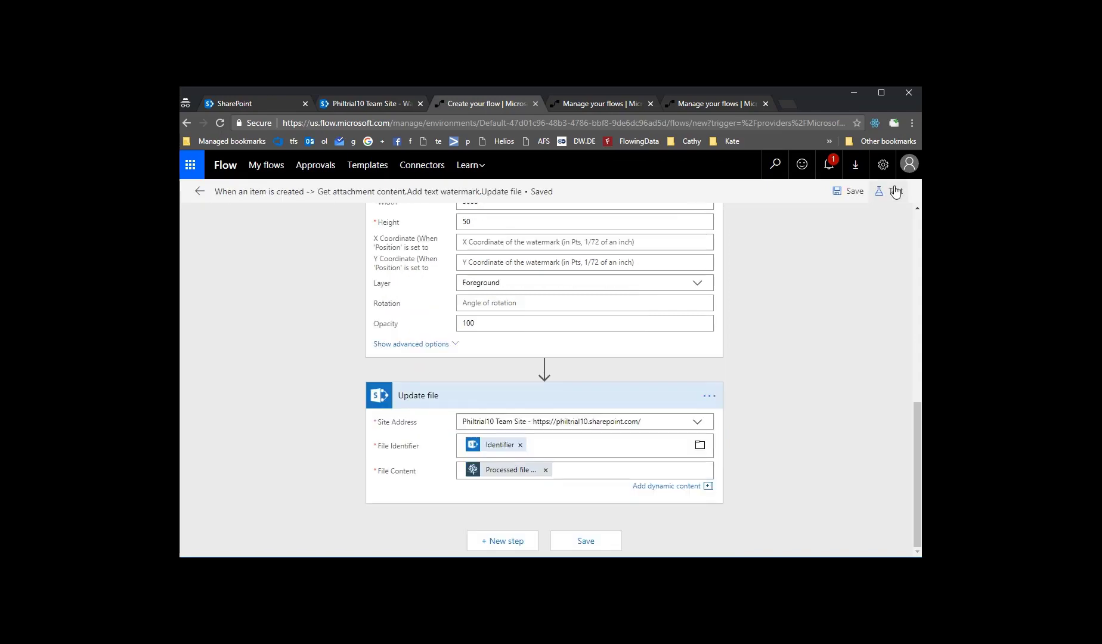
pyautogui.click(892, 192)
pyautogui.click(818, 244)
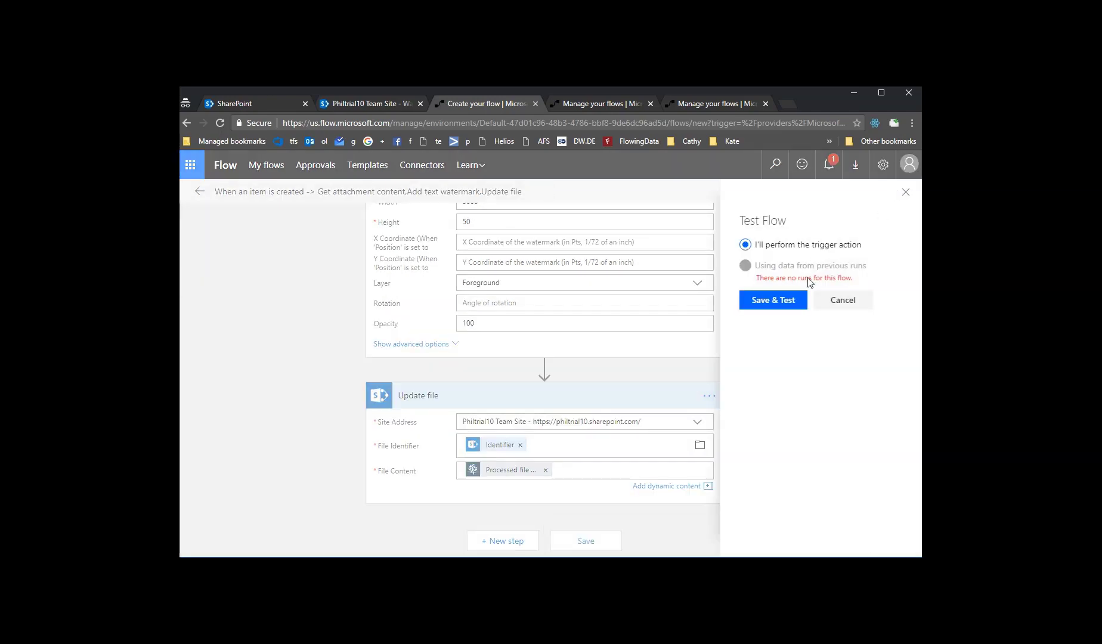
pyautogui.click(775, 300)
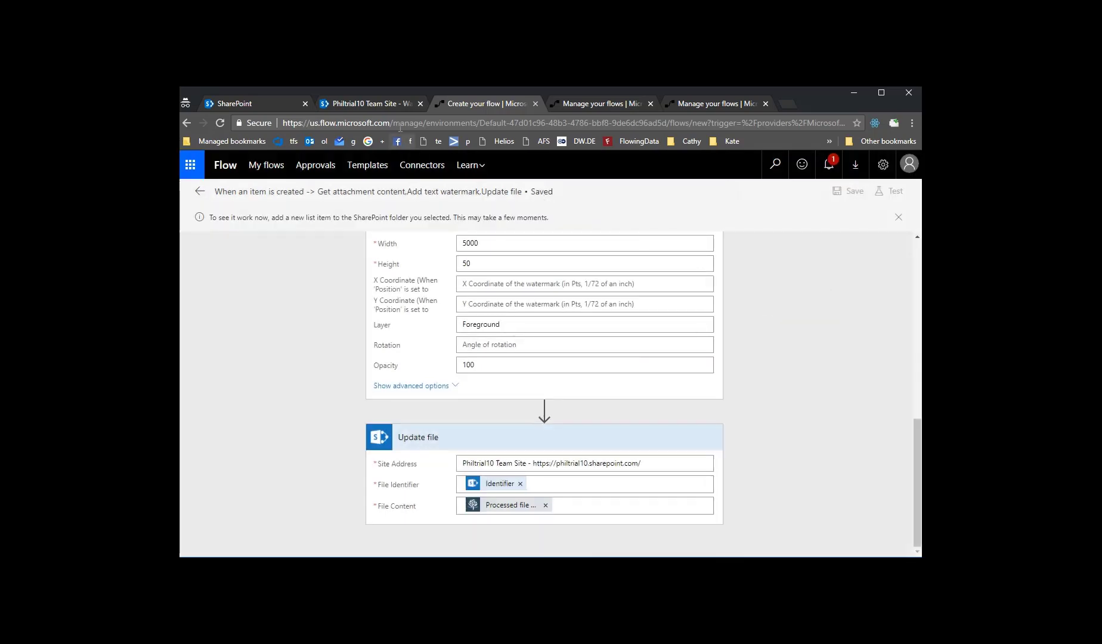
# Step: Preview Test PDF File 1.pdf, then drag it into the Watermark Me library
pyautogui.click(393, 103)
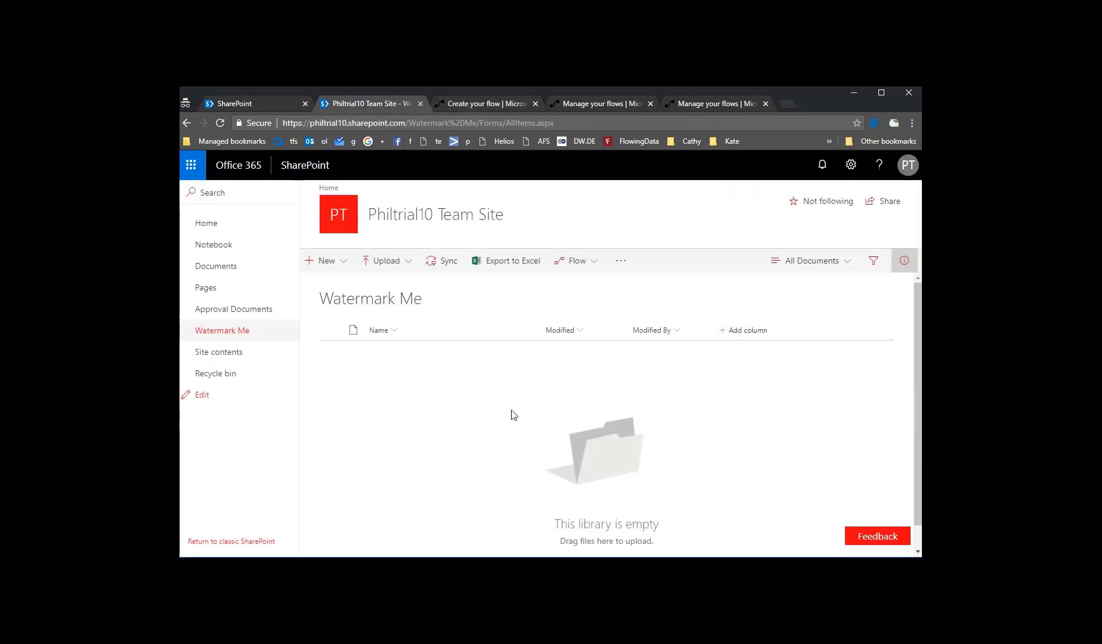
pyautogui.hotkey('alt', 'Tab')
pyautogui.doubleClick(799, 385)
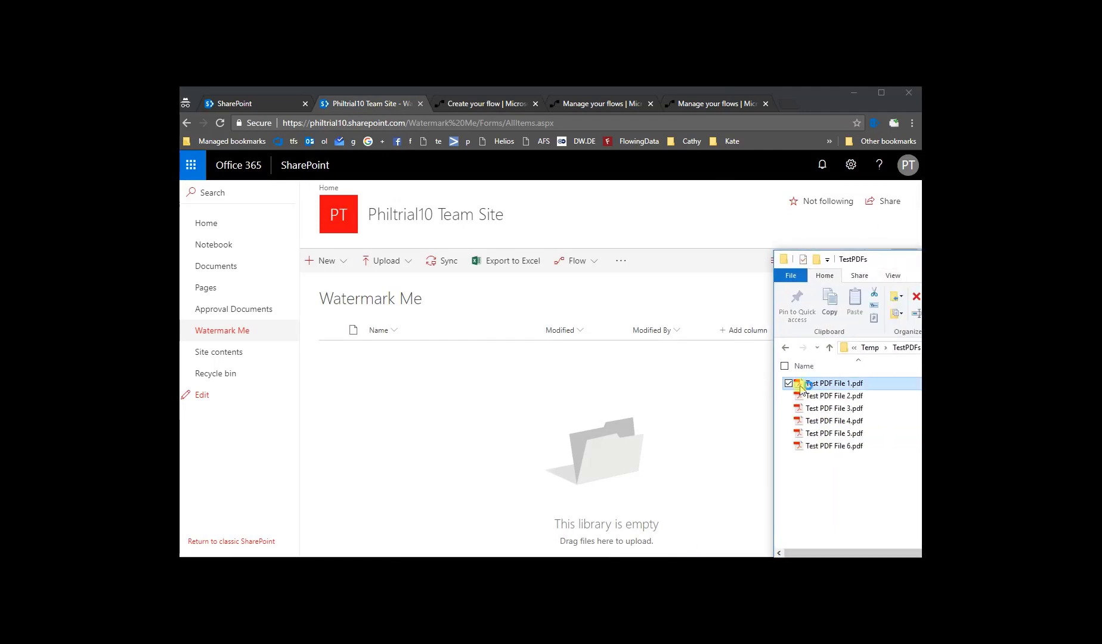
pyautogui.click(822, 97)
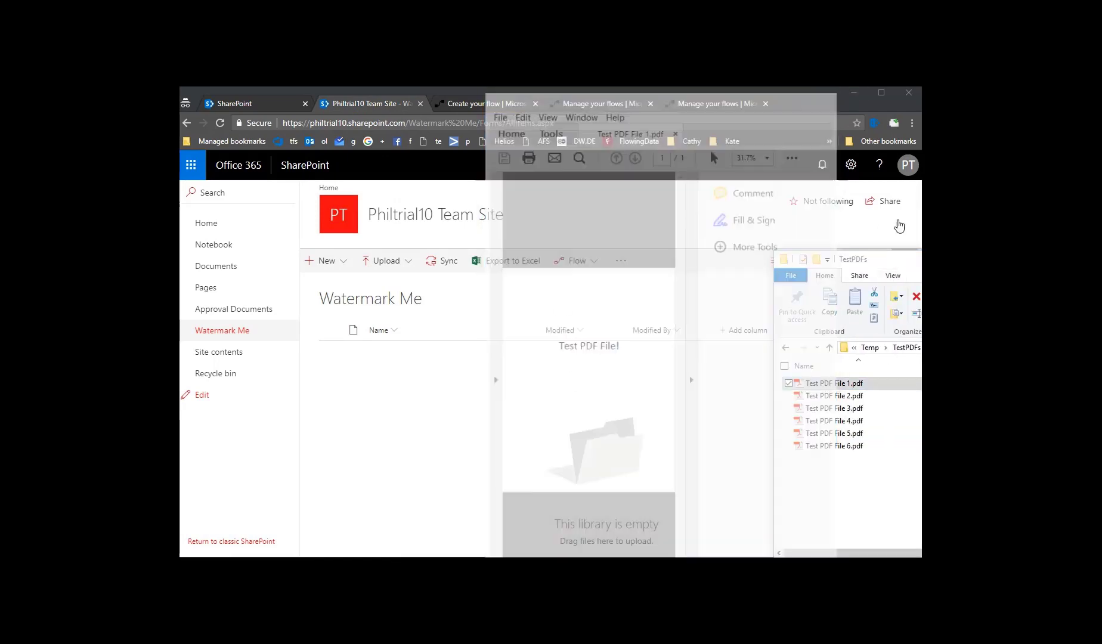
pyautogui.click(898, 221)
pyautogui.moveTo(799, 385); pyautogui.dragTo(607, 413)
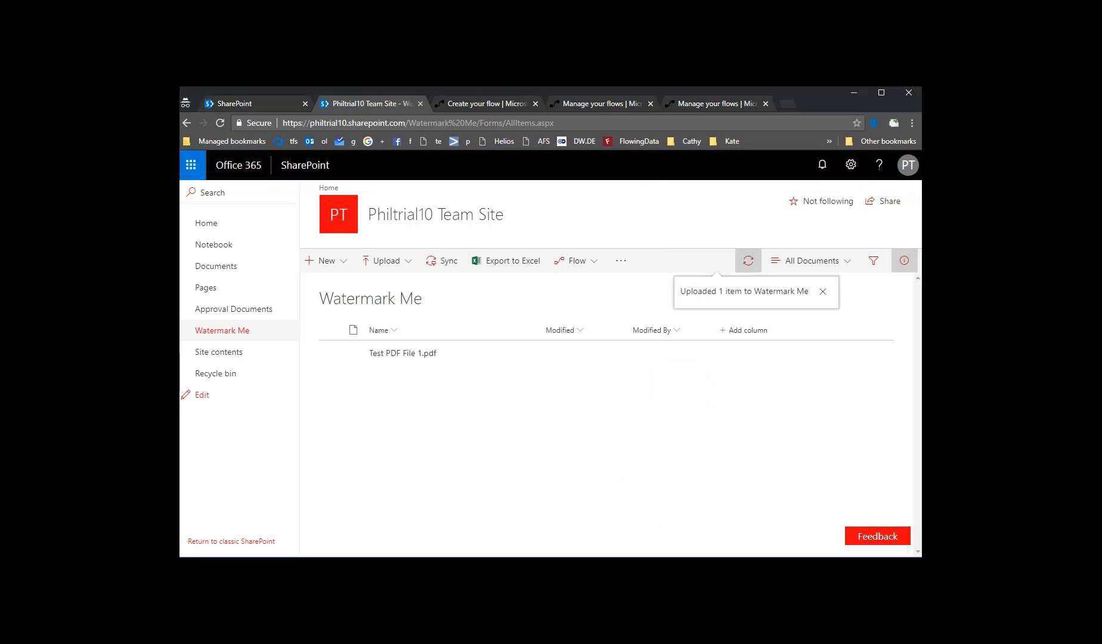
# Step: Return to the Create your flow tab and wait for the run to report success
pyautogui.click(486, 103)
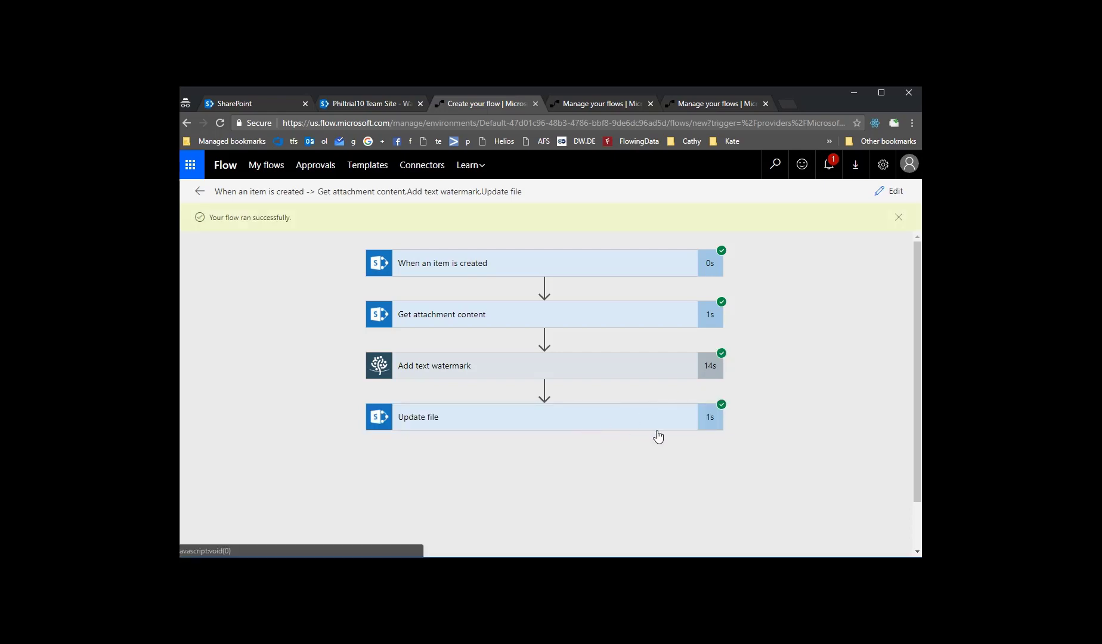
# Step: Open Test PDF File 1.pdf in the library to check its bottom-left created-date watermark
pyautogui.click(363, 104)
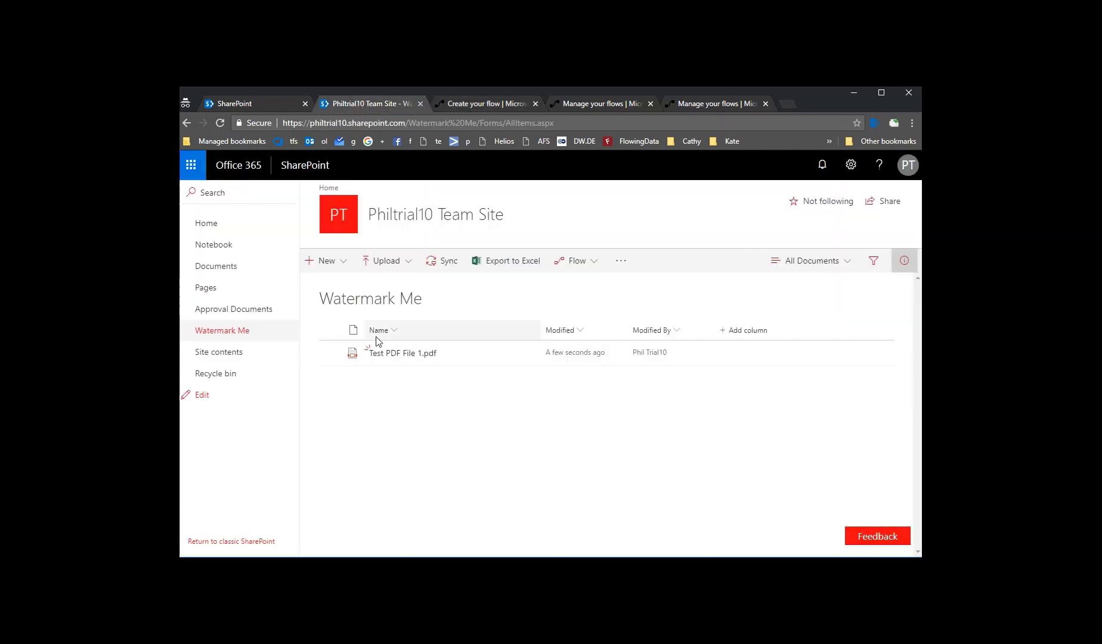
pyautogui.click(411, 355)
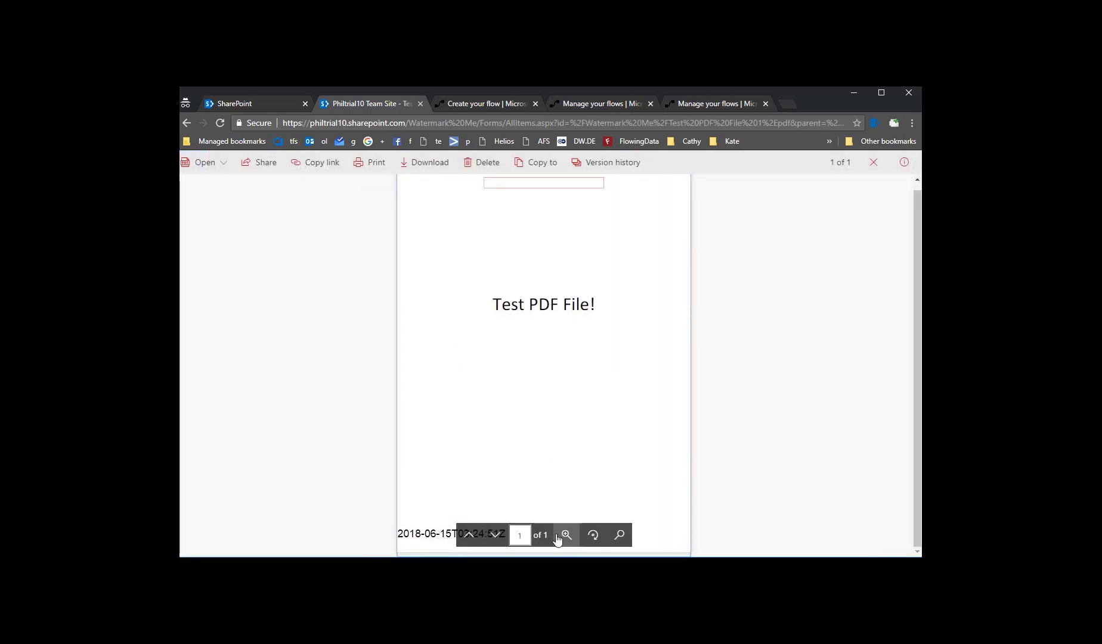
pyautogui.hotkey('ctrl', '-')
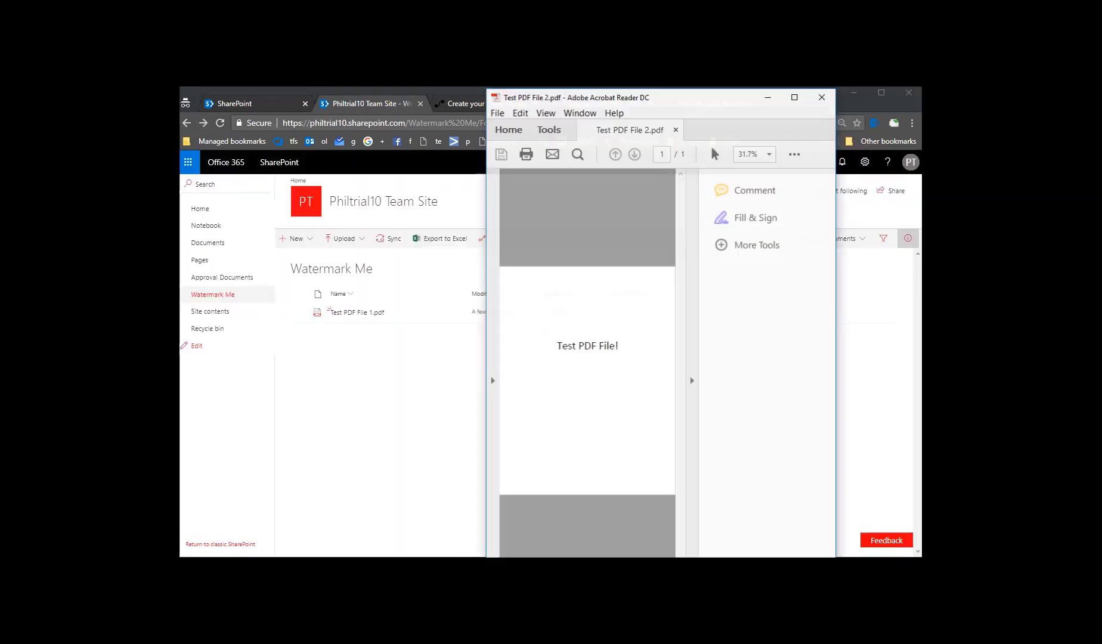
# Step: Upload Test PDF File 2.pdf into Watermark Me and open it for inspection
pyautogui.moveTo(644, 94); pyautogui.dragTo(649, 228)
pyautogui.click(832, 228)
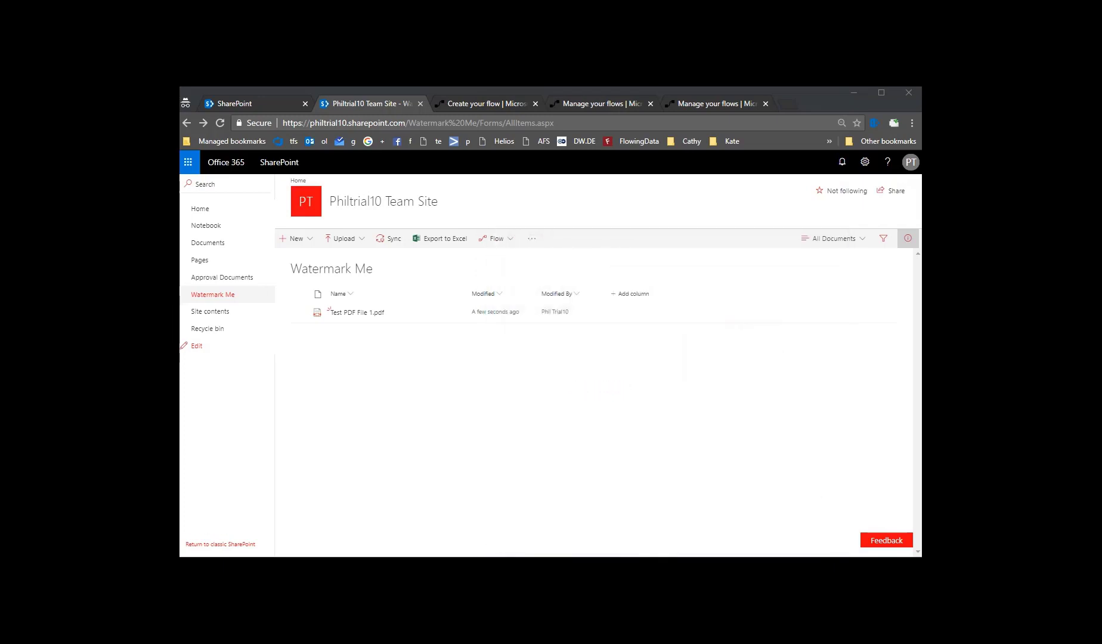
pyautogui.moveTo(720, 281); pyautogui.dragTo(438, 374)
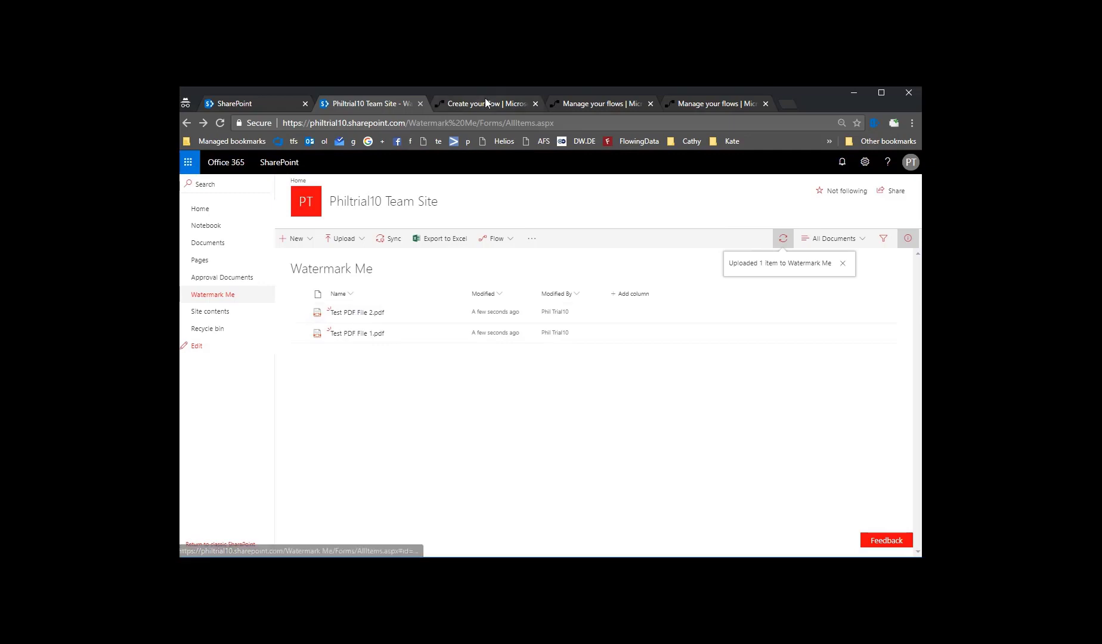
pyautogui.click(361, 318)
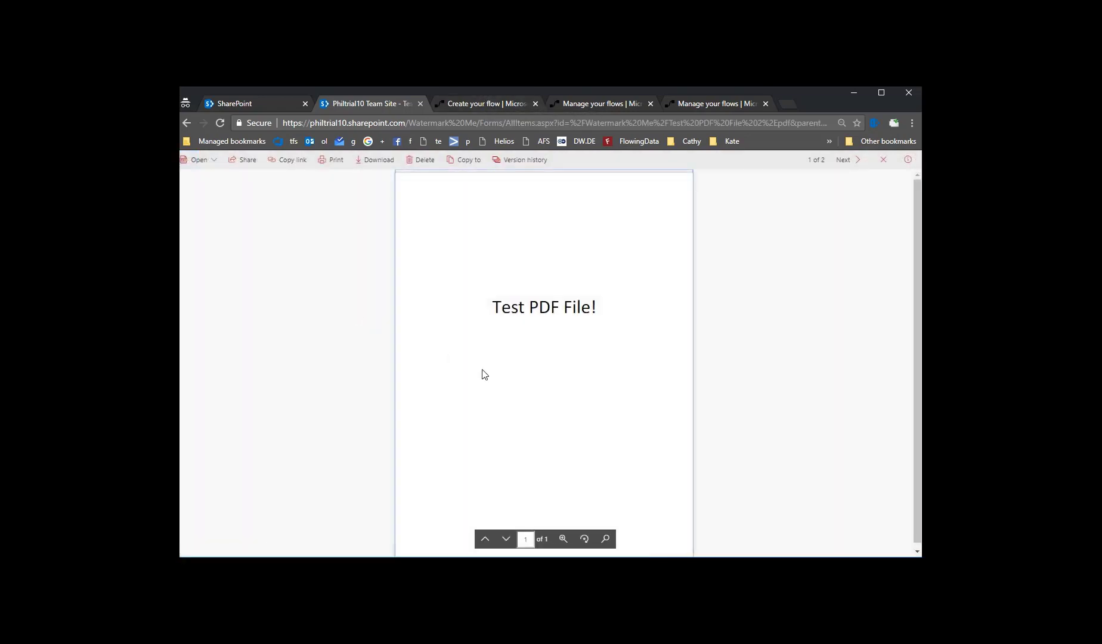
pyautogui.click(883, 160)
# Step: Confirm on the flow's details page that the flow is on, then return to Watermark Me
pyautogui.click(485, 102)
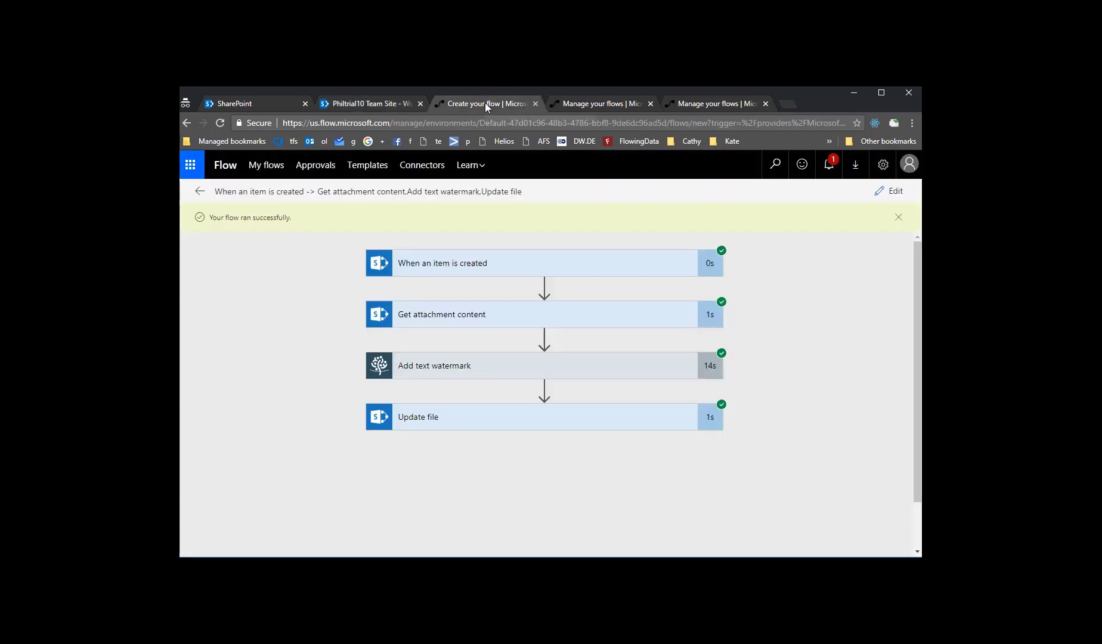
pyautogui.click(200, 191)
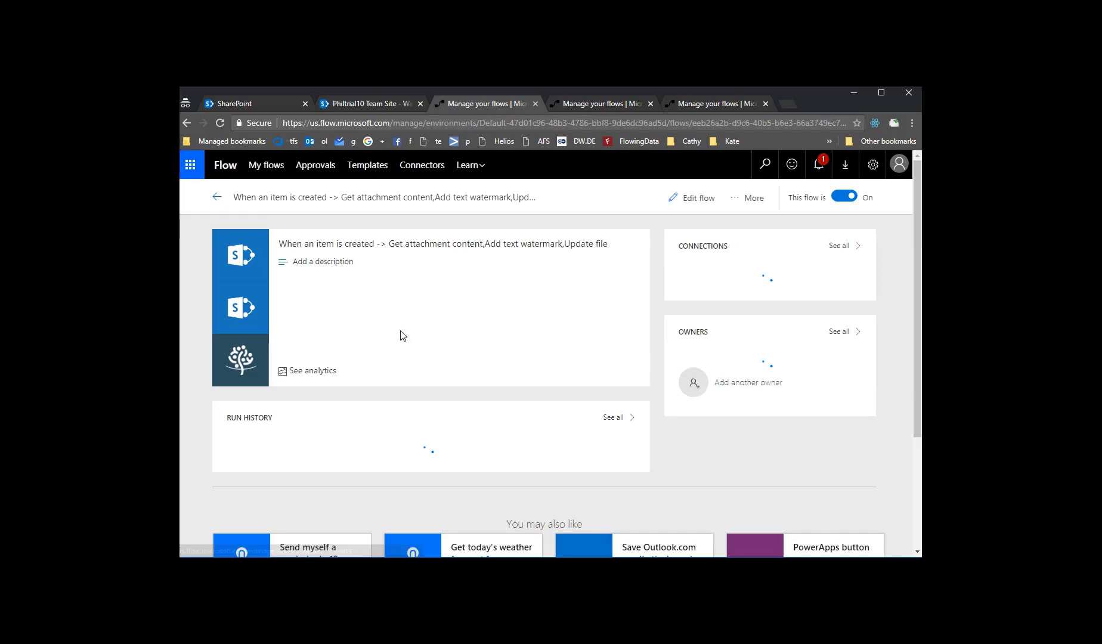
pyautogui.click(382, 103)
# Step: Verify Test PDF File 2.pdf shows its created-date watermark, then upload four more PDFs
pyautogui.click(352, 316)
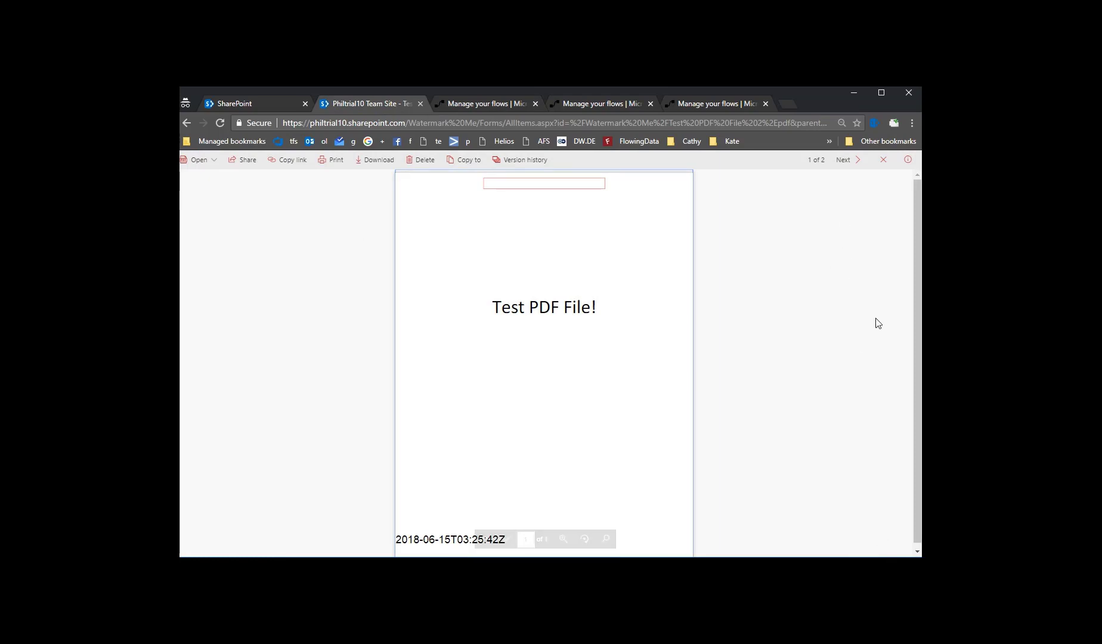
pyautogui.click(883, 159)
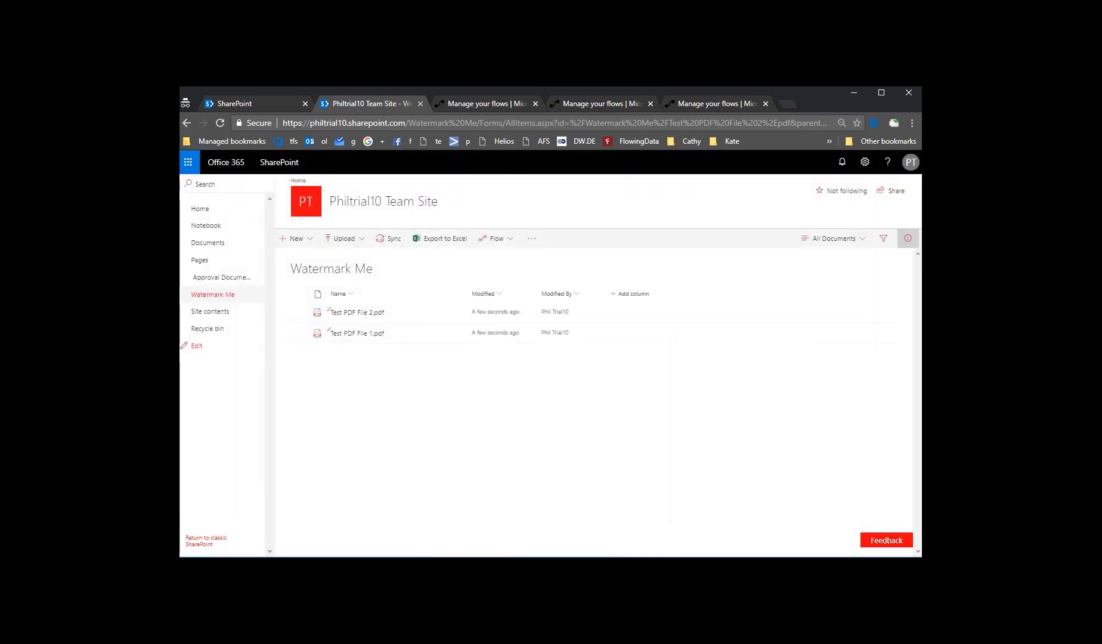
pyautogui.moveTo(922, 423); pyautogui.dragTo(343, 475)
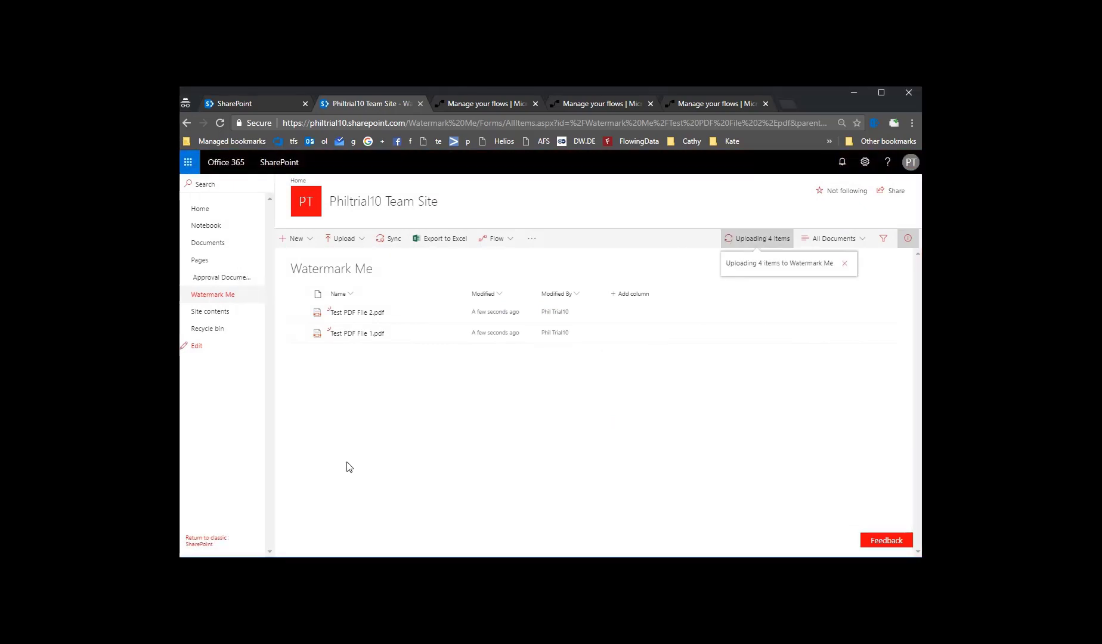